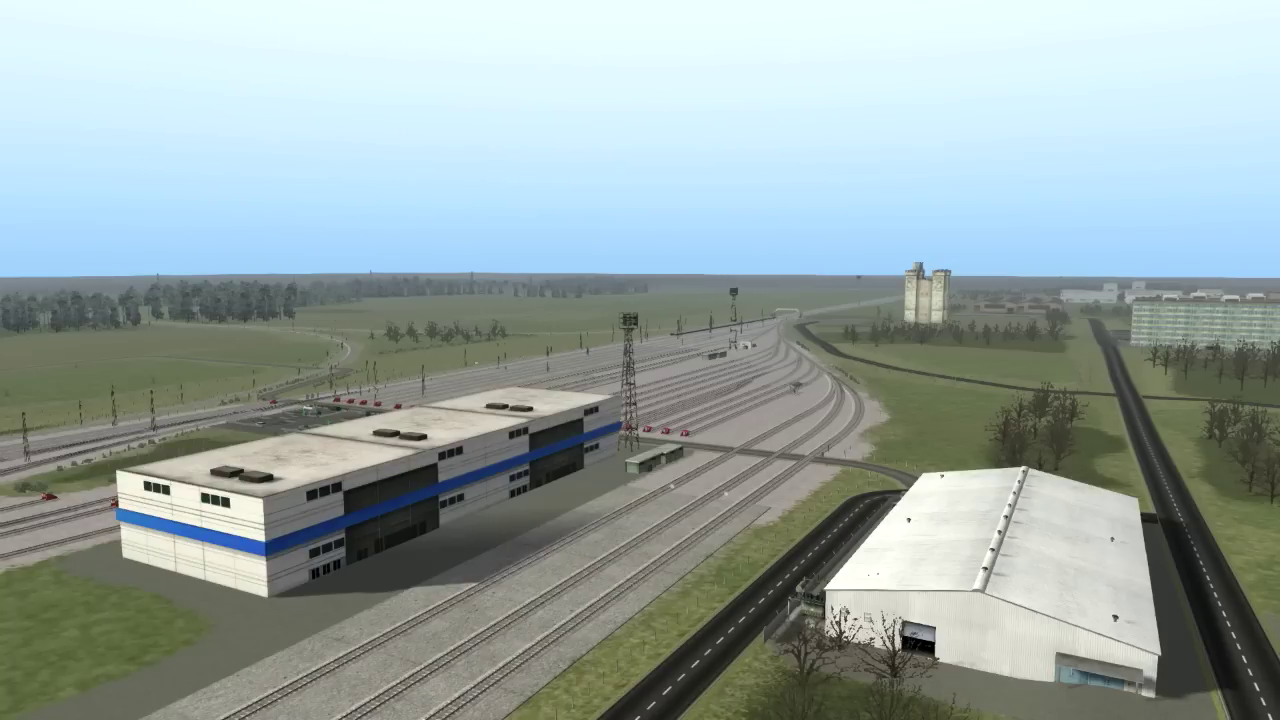
# - Switch from the running simulation to the World Editor and survey the rail yard
pyautogui.press('Escape')
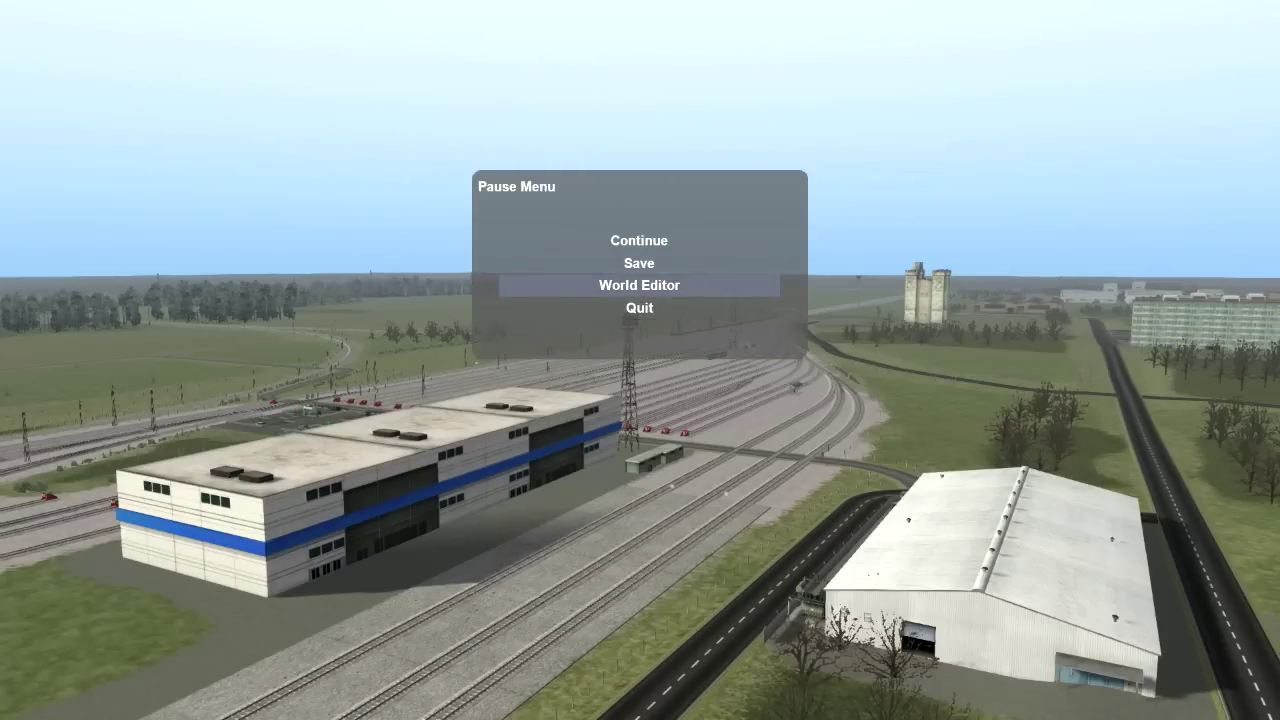
pyautogui.press('Return')
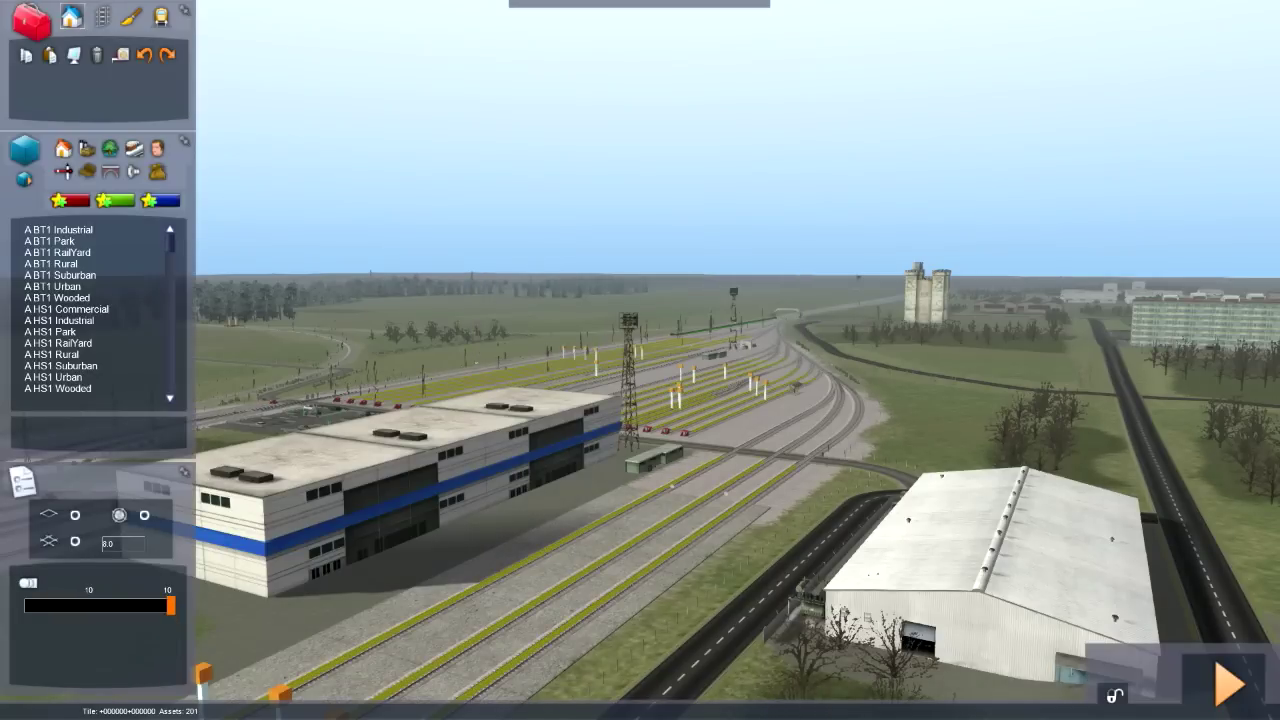
pyautogui.press('Up')
pyautogui.moveTo(640, 360); pyautogui.dragTo(595, 299, button='right')
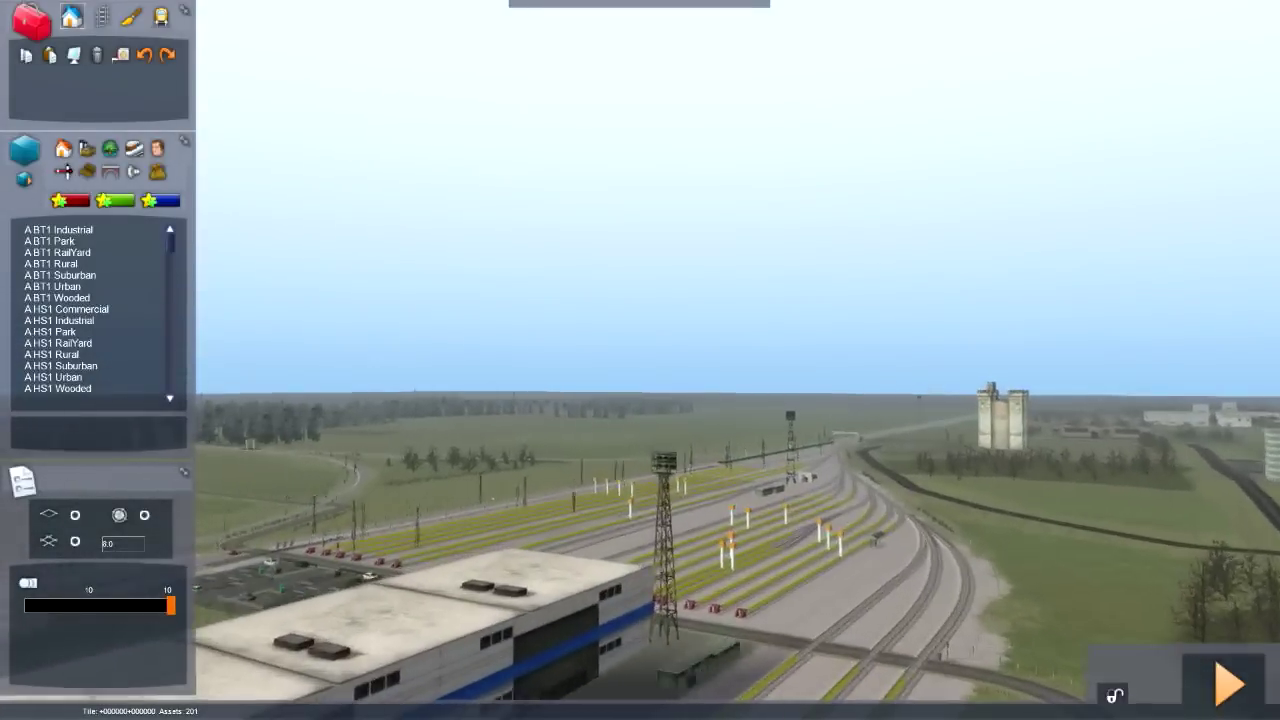
pyautogui.press('Up')
pyautogui.moveTo(640, 360); pyautogui.dragTo(505, 425, button='right')
pyautogui.press('Down')
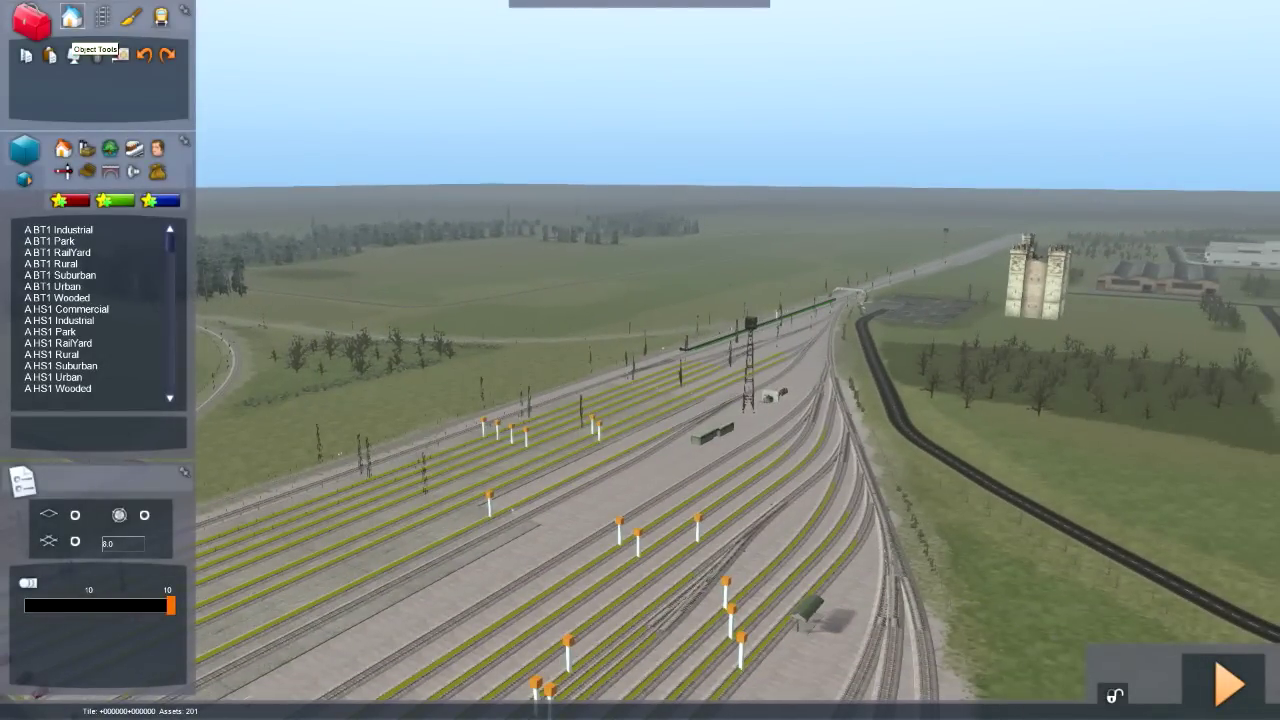
pyautogui.moveTo(300, 220); pyautogui.dragTo(510, 285, button='right')
# - Browse the object asset categories, including buildings, signals, billboards and canopies, and look over the terrain beside the yard
pyautogui.click(63, 148)
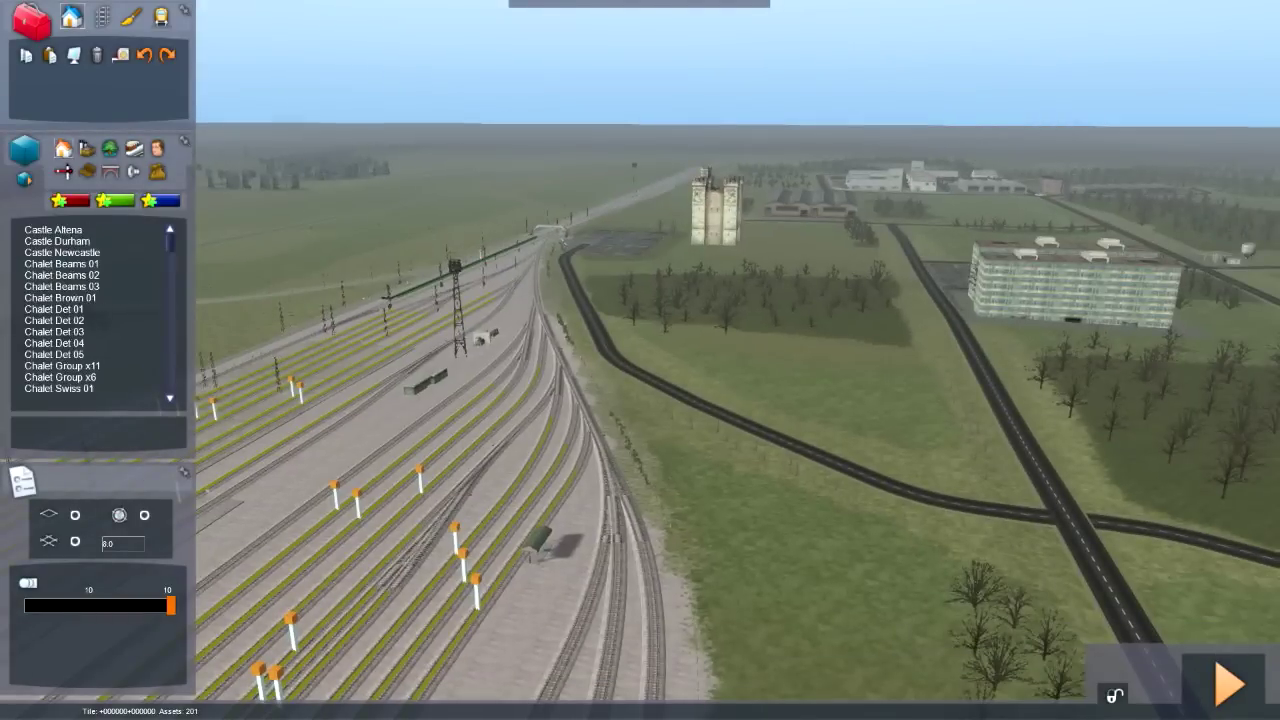
pyautogui.click(110, 148)
pyautogui.click(63, 172)
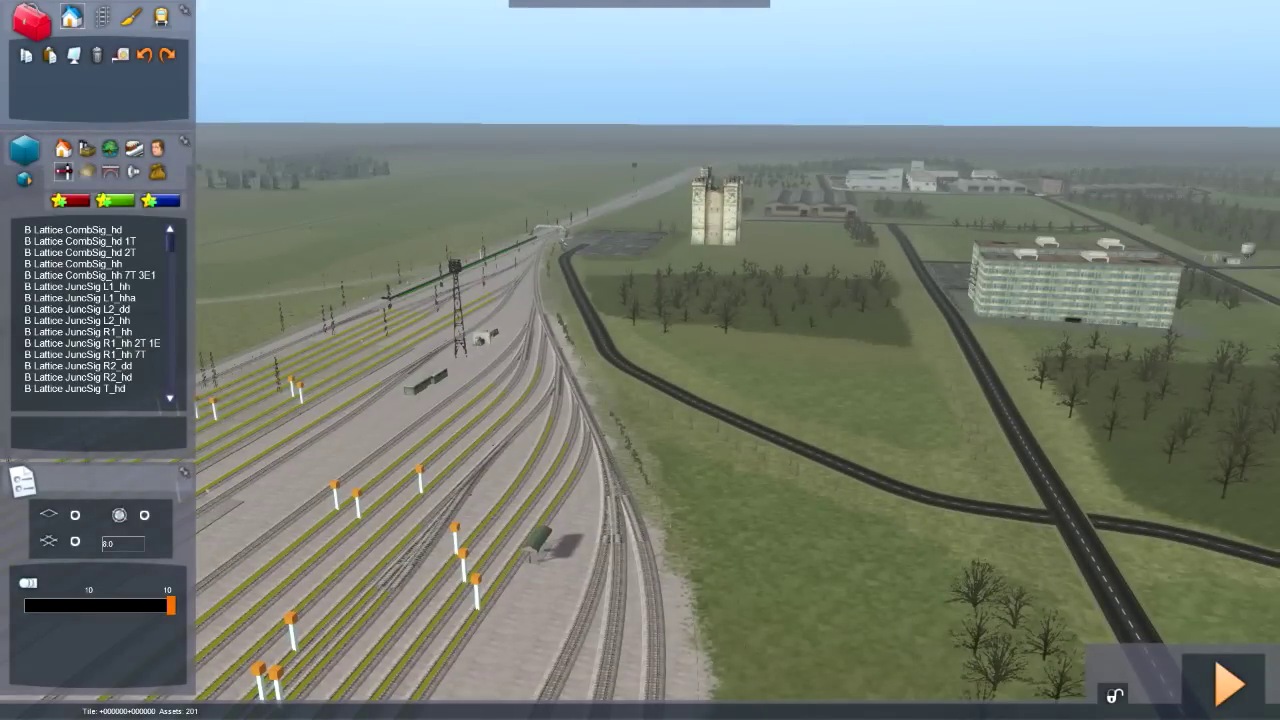
pyautogui.click(87, 172)
pyautogui.click(88, 275)
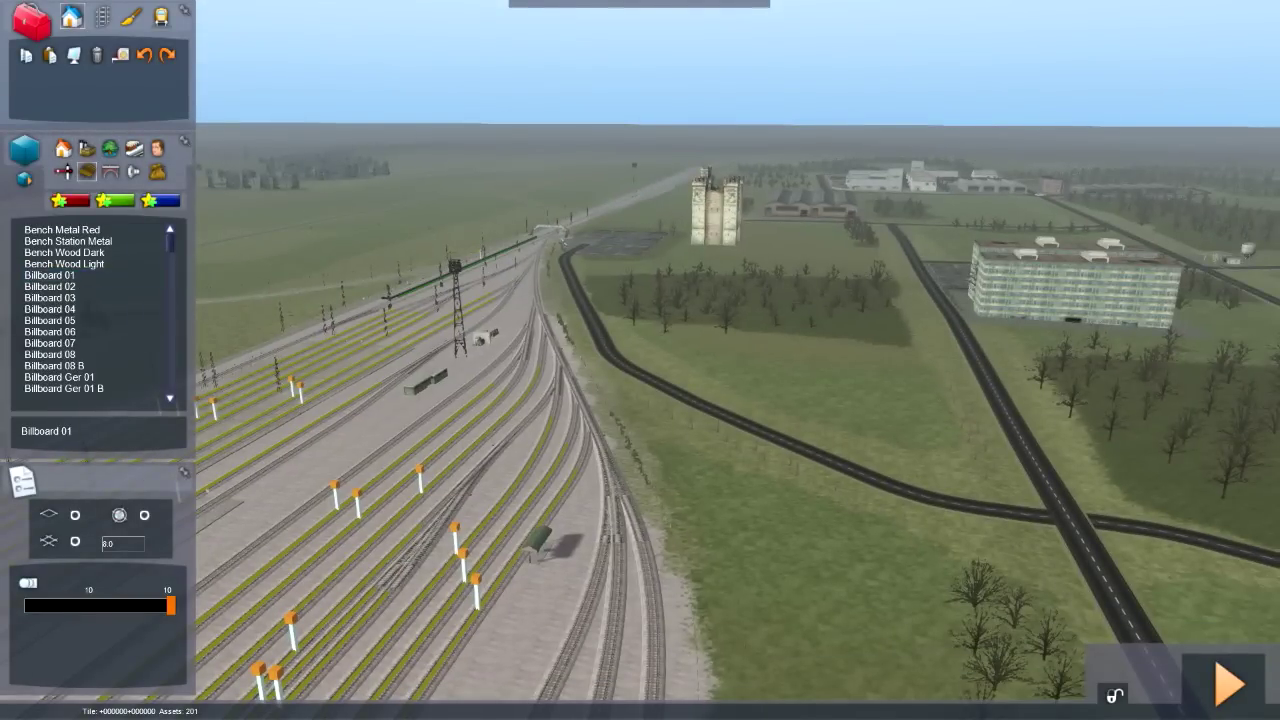
pyautogui.moveTo(620, 320); pyautogui.dragTo(810, 325, button='right')
pyautogui.moveTo(680, 275); pyautogui.dragTo(776, 304, button='right')
pyautogui.moveTo(880, 332); pyautogui.dragTo(903, 358)
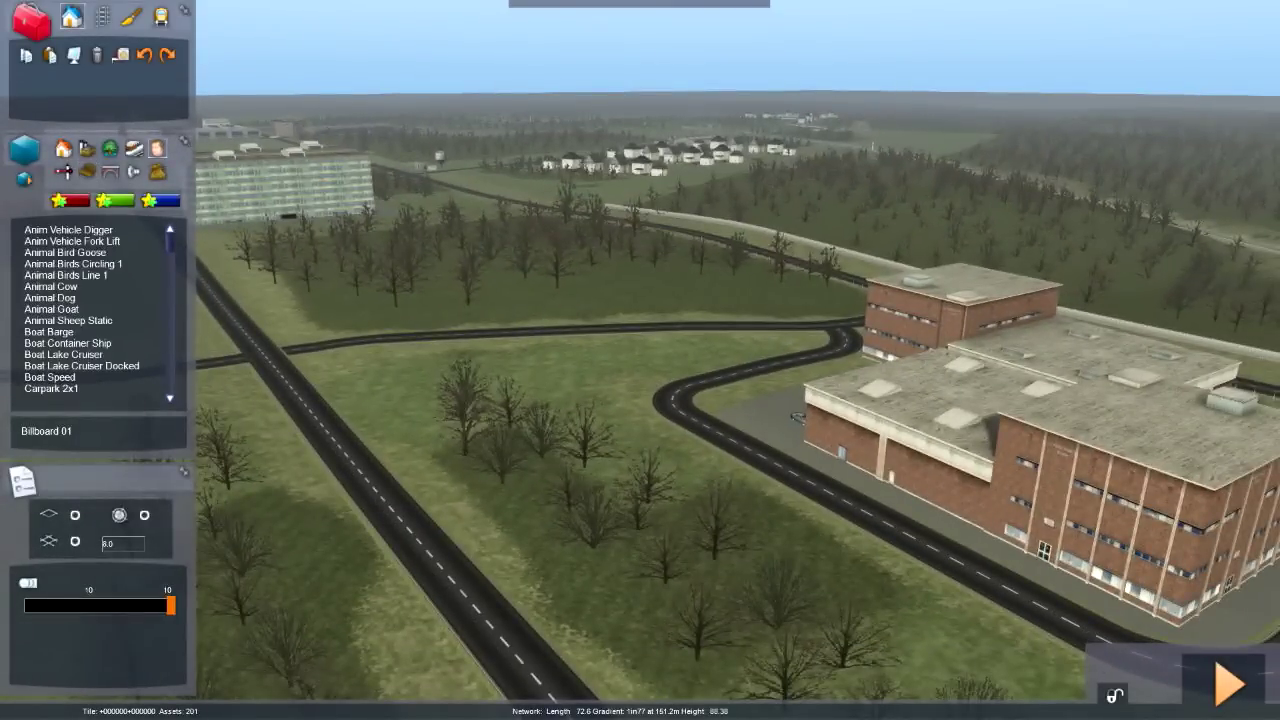
pyautogui.click(87, 148)
pyautogui.click(134, 148)
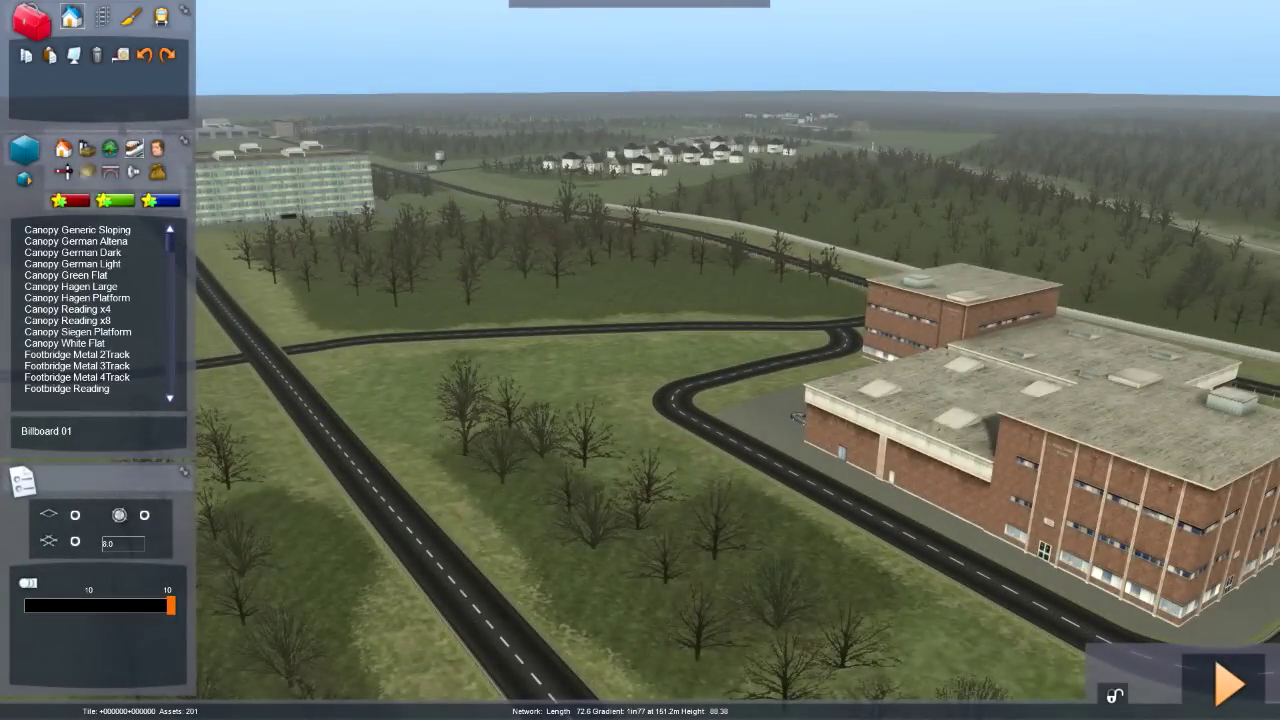
pyautogui.click(63, 150)
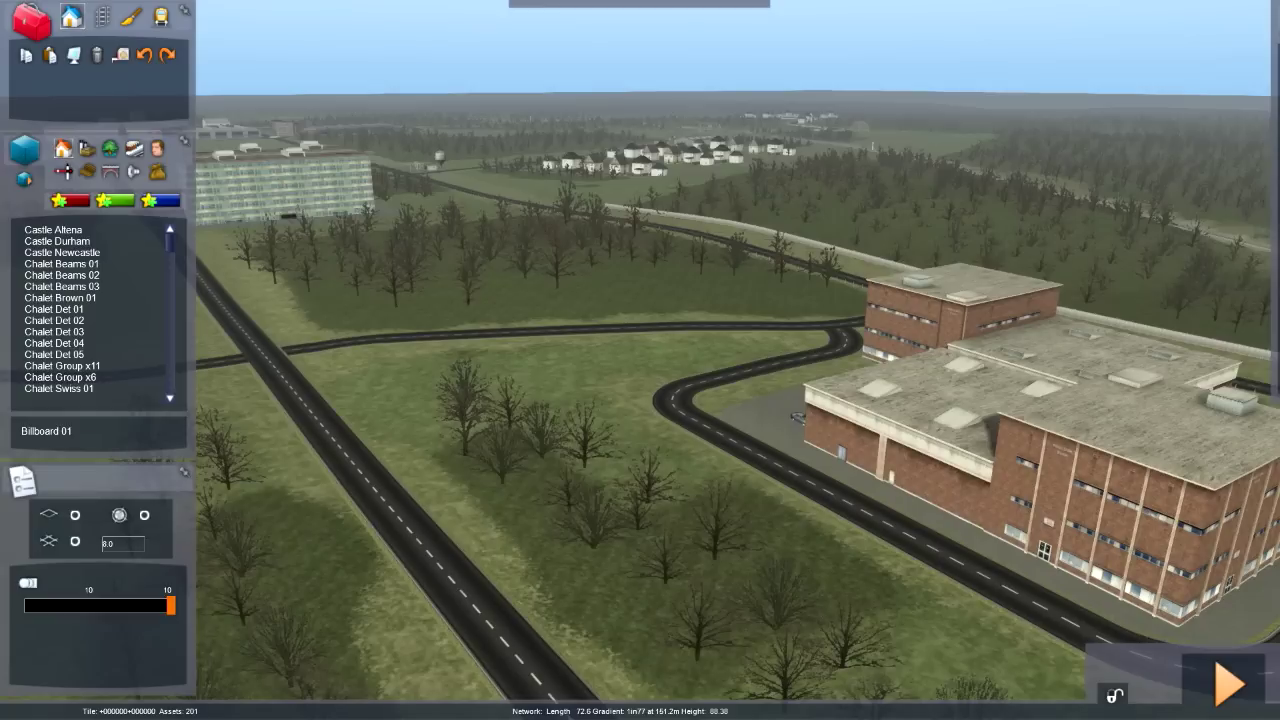
# - Open the asset set filter and enable the DD40X set from the DTM provider
pyautogui.moveTo(1276, 190)
pyautogui.click(1267, 11)
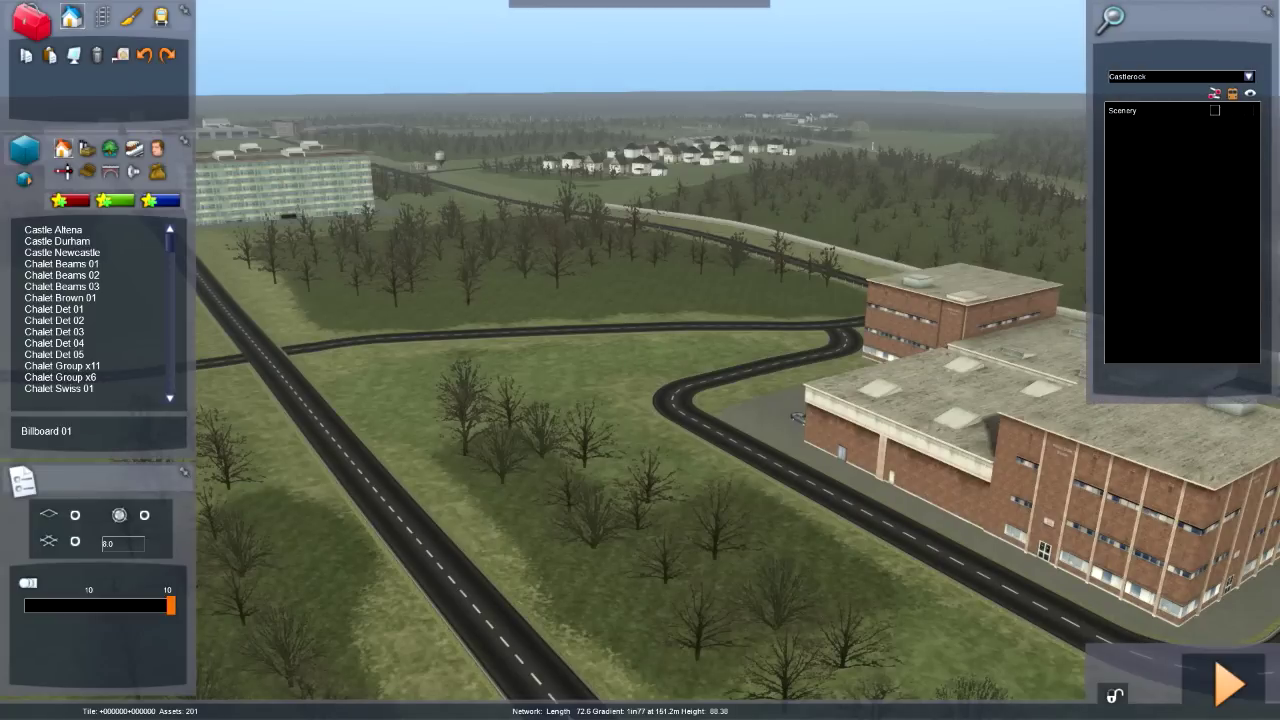
pyautogui.click(1248, 77)
pyautogui.scroll(-2, 1180, 152)
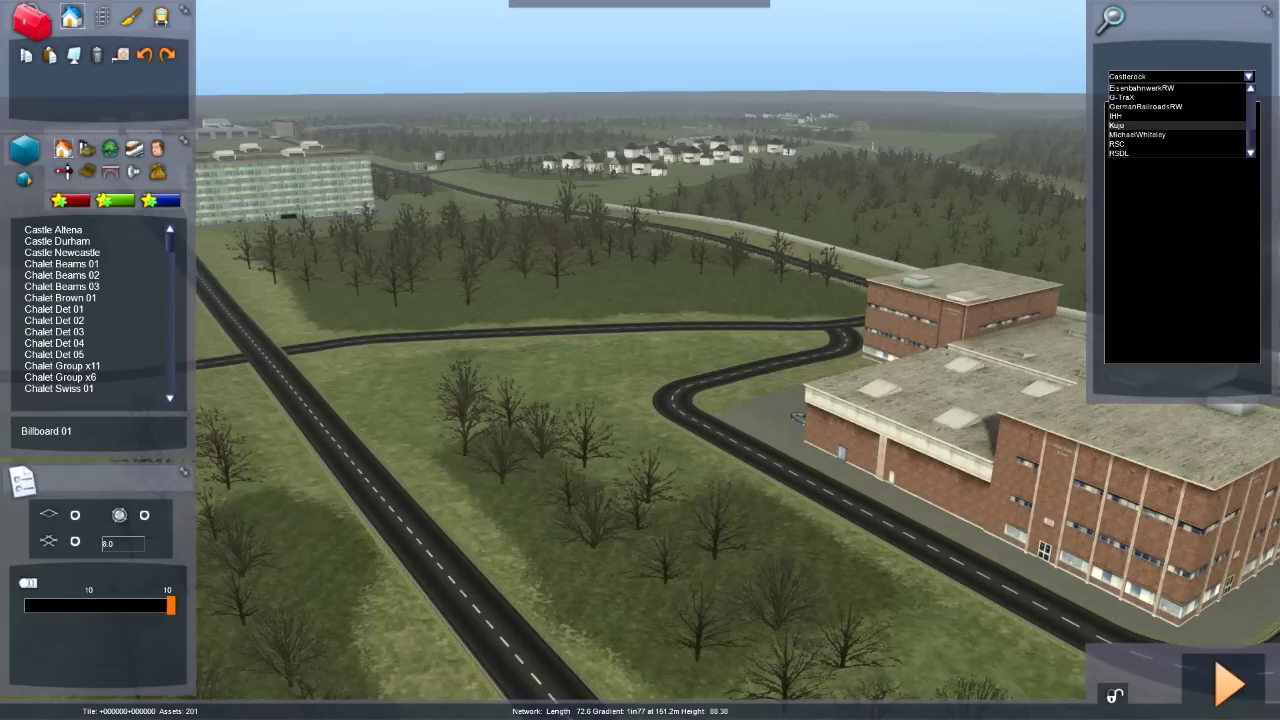
pyautogui.click(1118, 98)
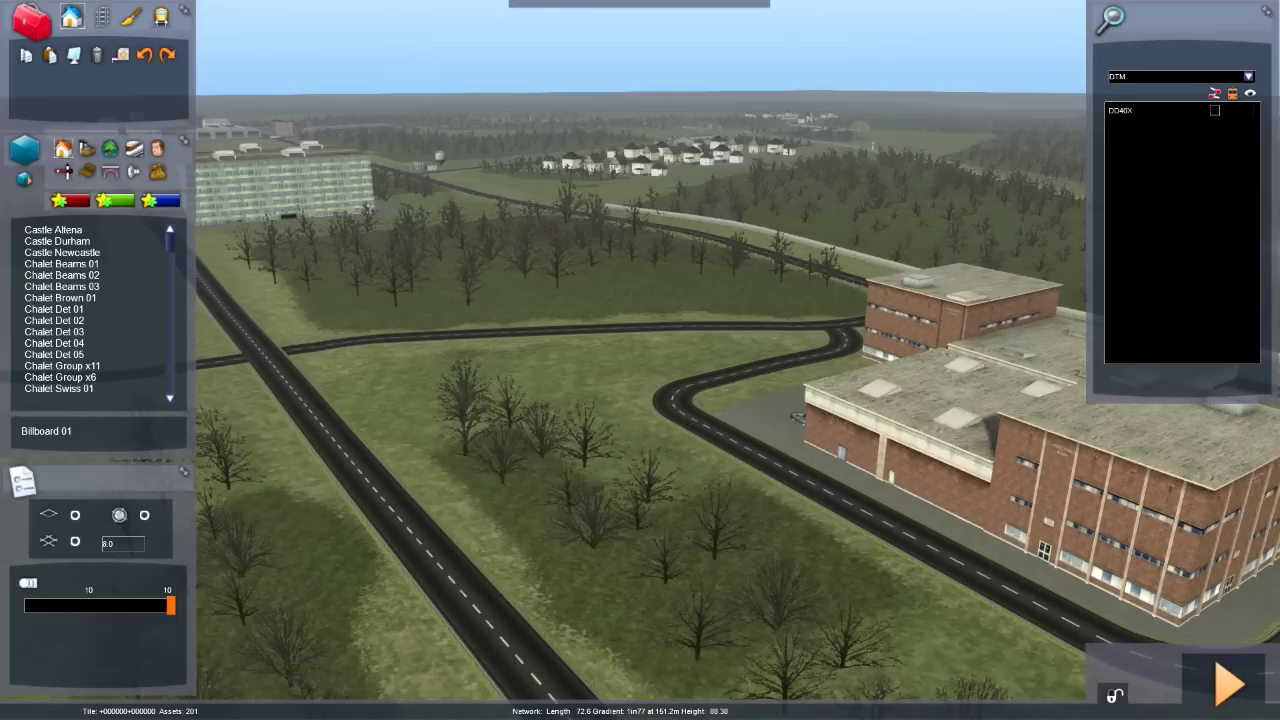
pyautogui.click(1215, 111)
# - Enable the RailSimulatorUS asset set from the Kuju provider and decline unloading it
pyautogui.click(1248, 77)
pyautogui.scroll(-2, 1200, 144)
pyautogui.scroll(2, 1180, 152)
pyautogui.scroll(-2, 1180, 144)
pyautogui.click(1180, 126)
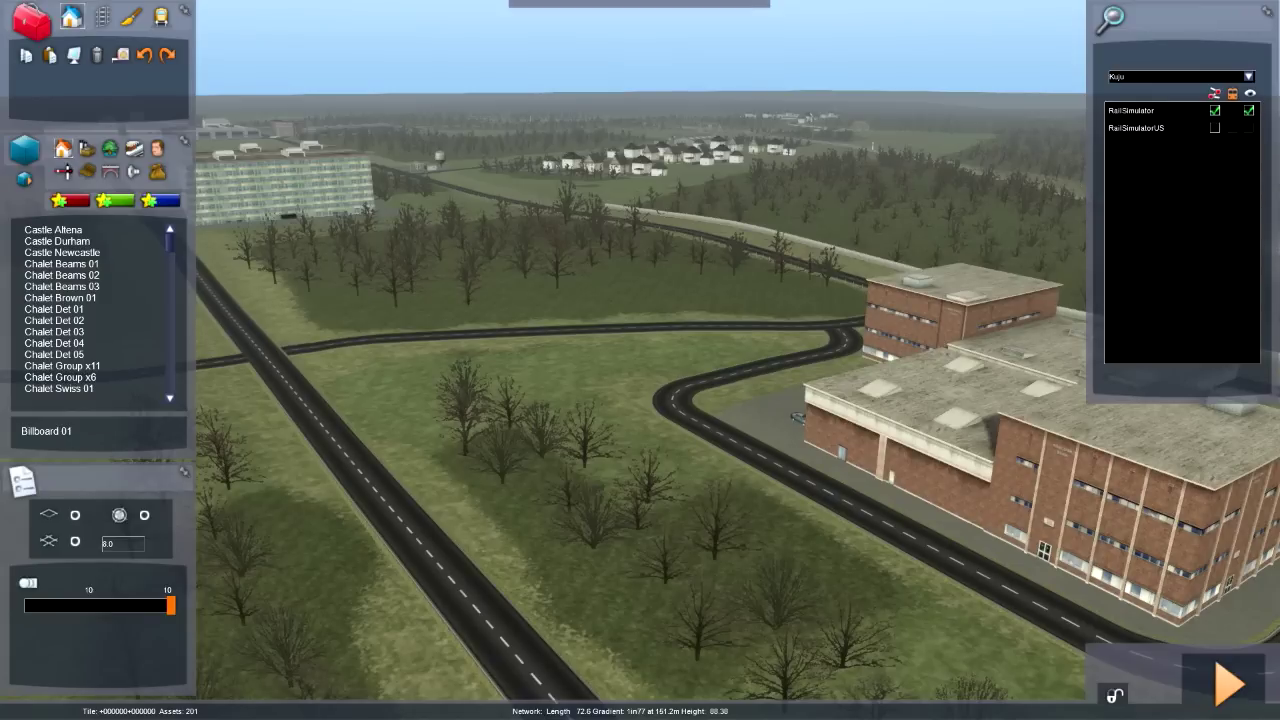
pyautogui.click(1249, 128)
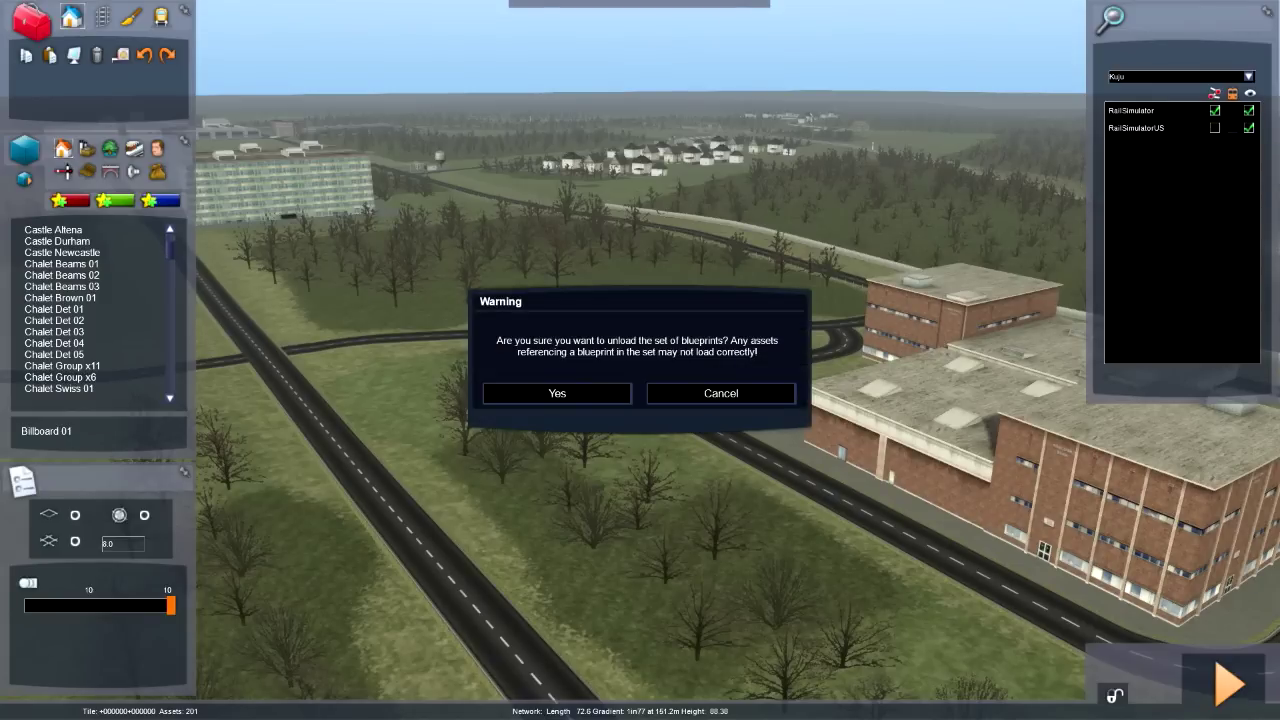
pyautogui.click(721, 393)
# - Enable the Dash9Pack01 asset set from the RSC provider
pyautogui.moveTo(925, 335); pyautogui.dragTo(575, 232, button='right')
pyautogui.press('Down')
pyautogui.press('Up')
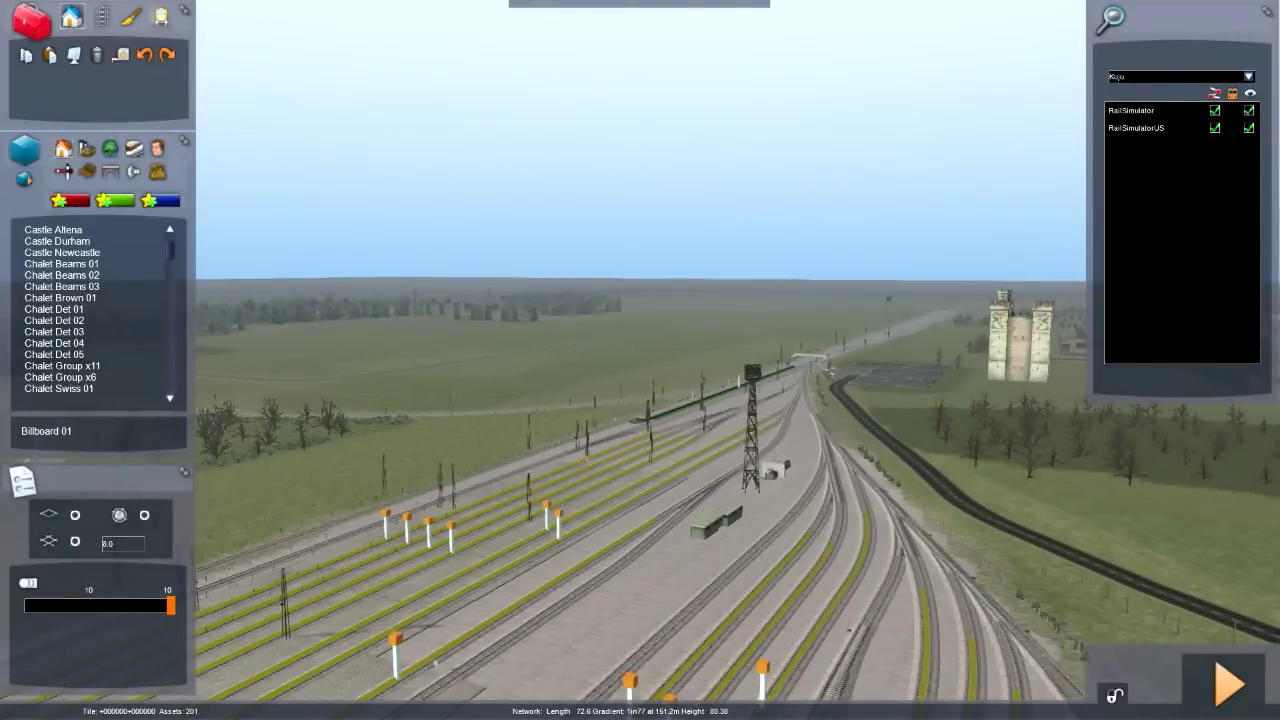
pyautogui.click(1249, 77)
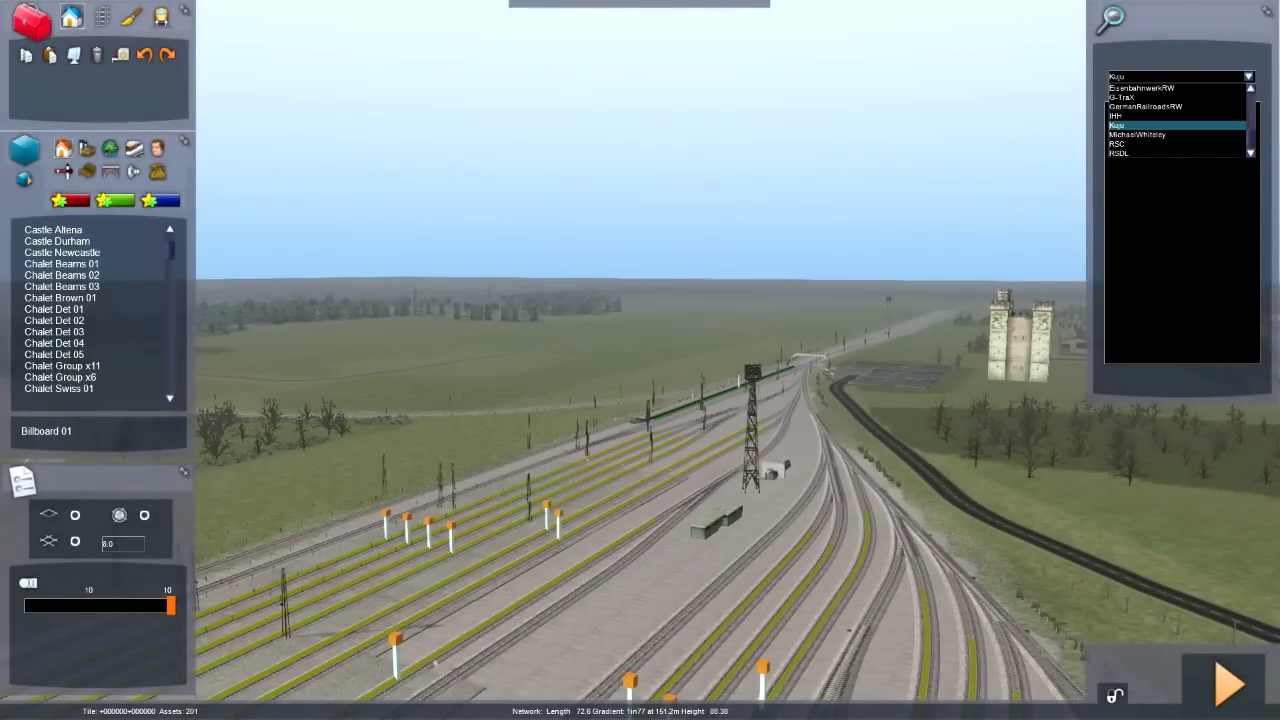
pyautogui.click(1117, 143)
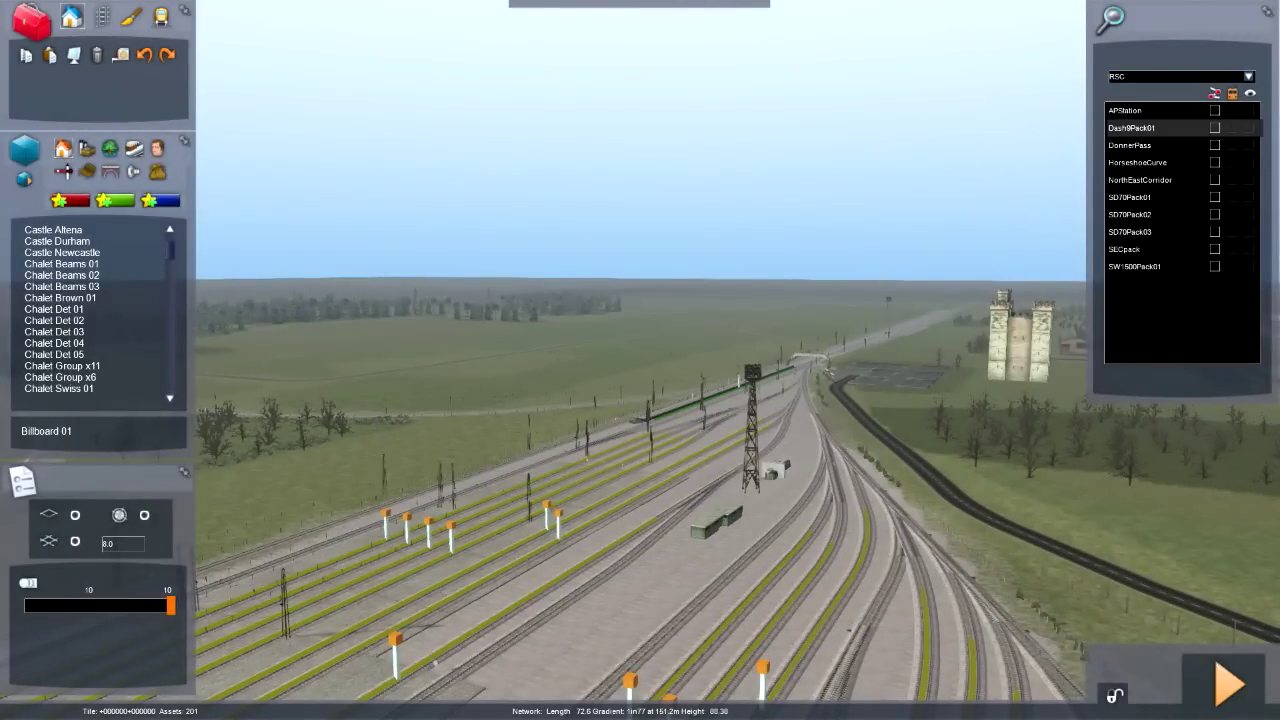
pyautogui.click(1215, 128)
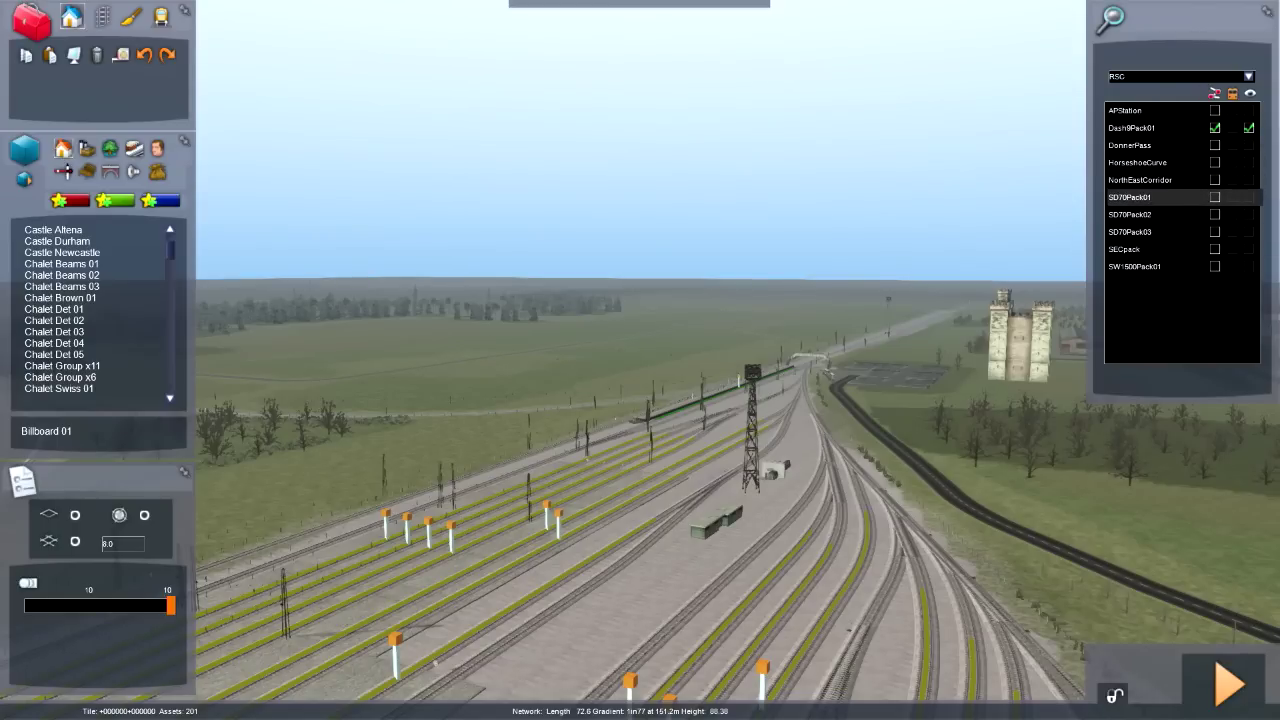
# - Show the asset sets of the RSDL provider in the filter
pyautogui.click(1248, 77)
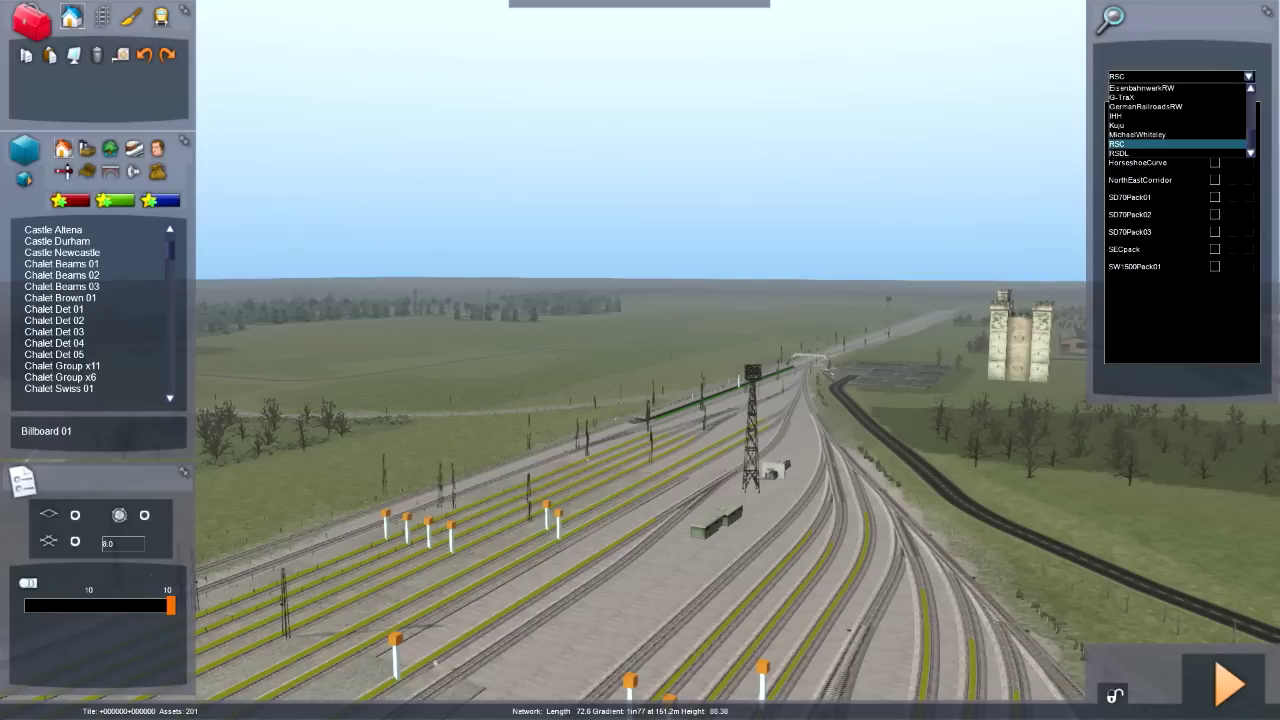
pyautogui.click(1180, 154)
pyautogui.click(1180, 77)
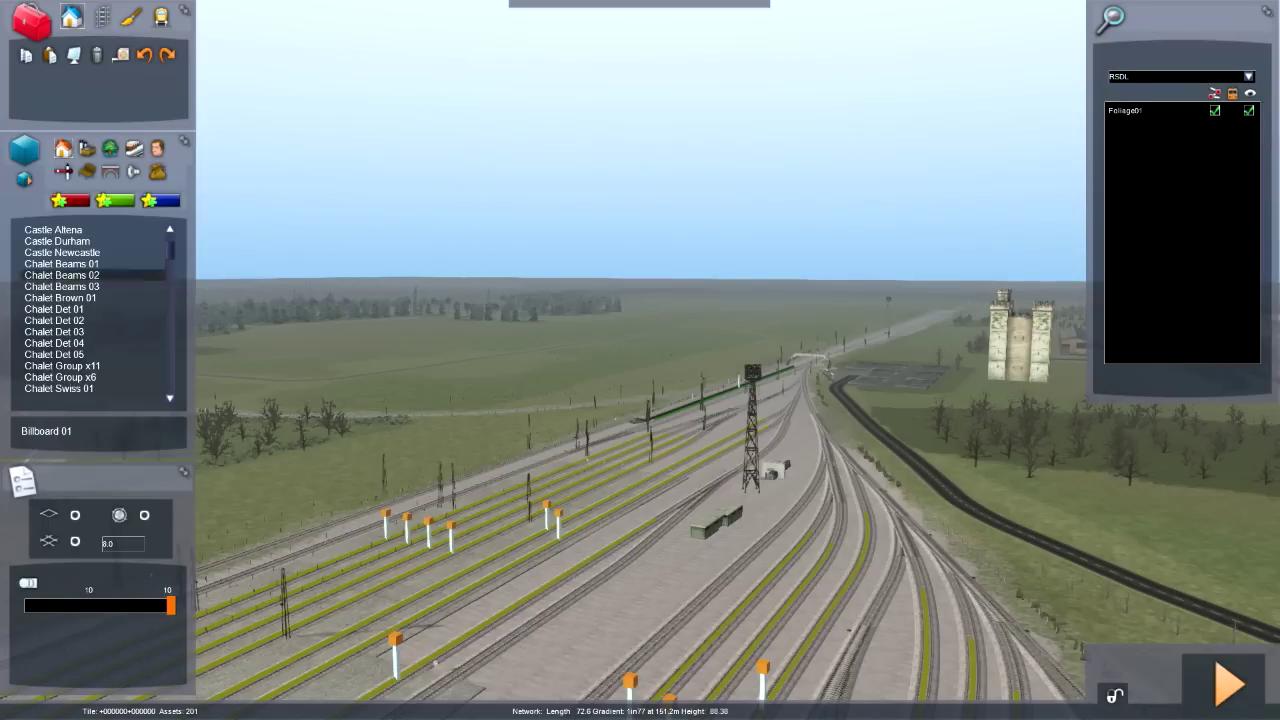
# - Place a Chimney Grey 01 object on the grass beside the rail yard and select it
pyautogui.click(87, 148)
pyautogui.moveTo(400, 300); pyautogui.dragTo(370, 475, button='right')
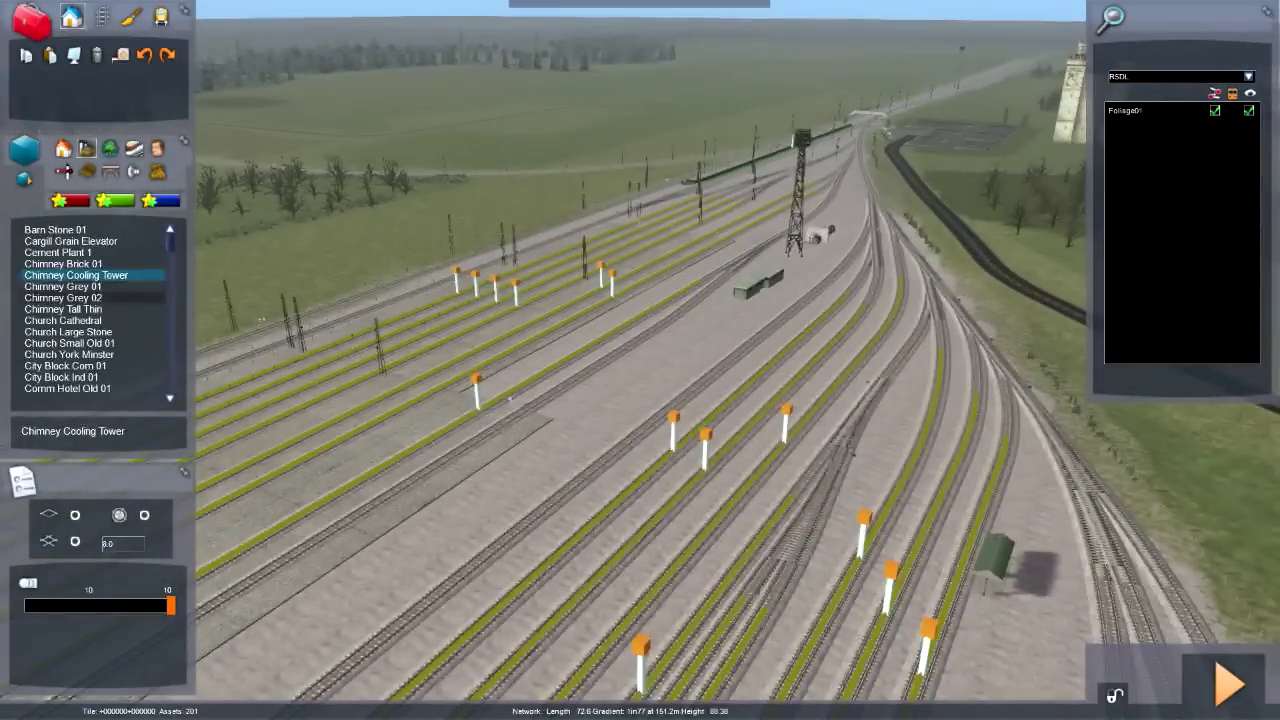
pyautogui.click(90, 287)
pyautogui.moveTo(358, 222); pyautogui.dragTo(618, 262, button='right')
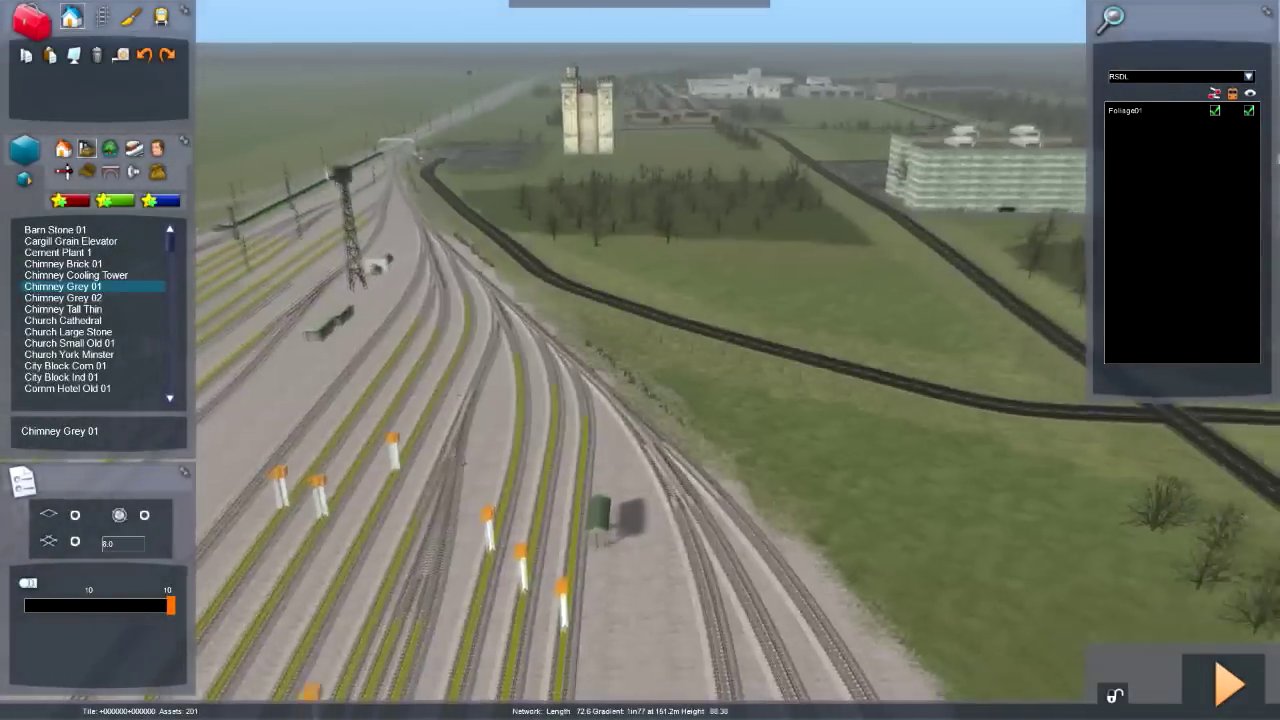
pyautogui.press('Down')
pyautogui.moveTo(785, 428); pyautogui.dragTo(748, 470, button='right')
pyautogui.press('Down')
pyautogui.click(766, 333)
pyautogui.rightClick(630, 408)
pyautogui.moveTo(645, 425); pyautogui.dragTo(712, 420, button='right')
pyautogui.press('Up')
pyautogui.press('Down')
pyautogui.click(695, 400)
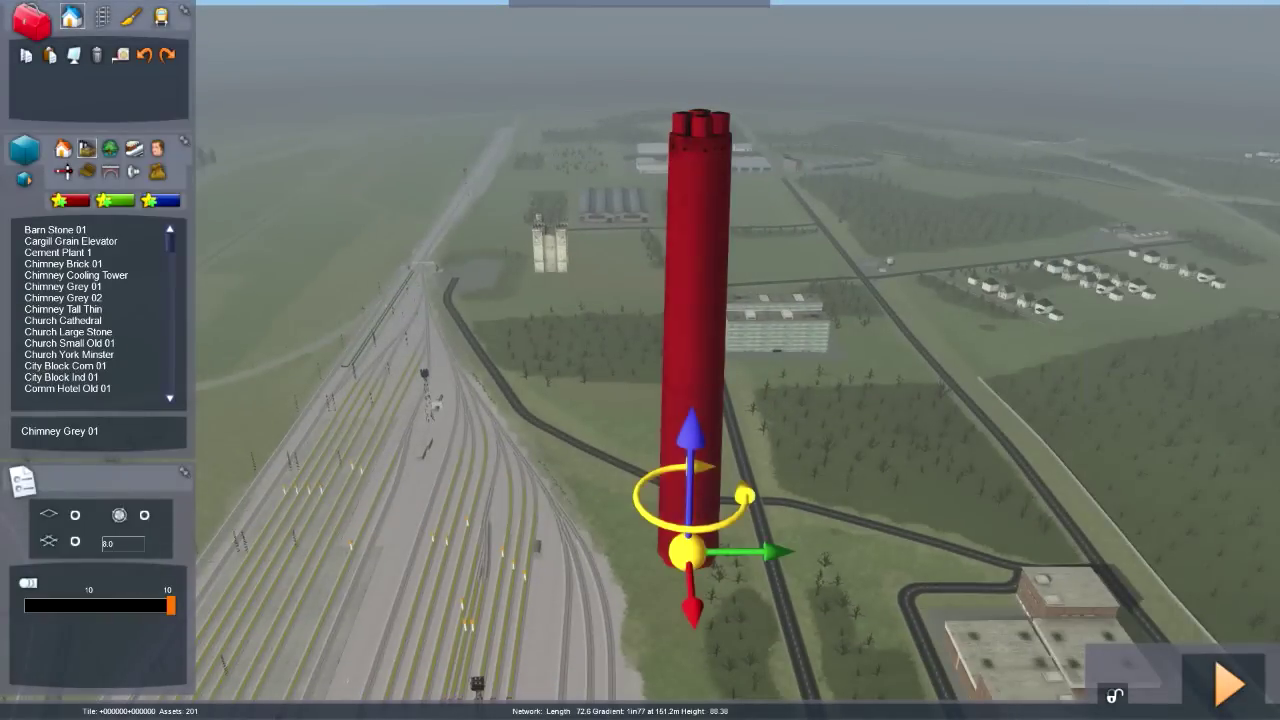
# - Rotate the placed chimney and lower it partly into the ground
pyautogui.moveTo(744, 496); pyautogui.dragTo(780, 498)
pyautogui.moveTo(691, 430); pyautogui.dragTo(690, 633)
pyautogui.moveTo(690, 633); pyautogui.dragTo(600, 631, button='right')
pyautogui.click(700, 628)
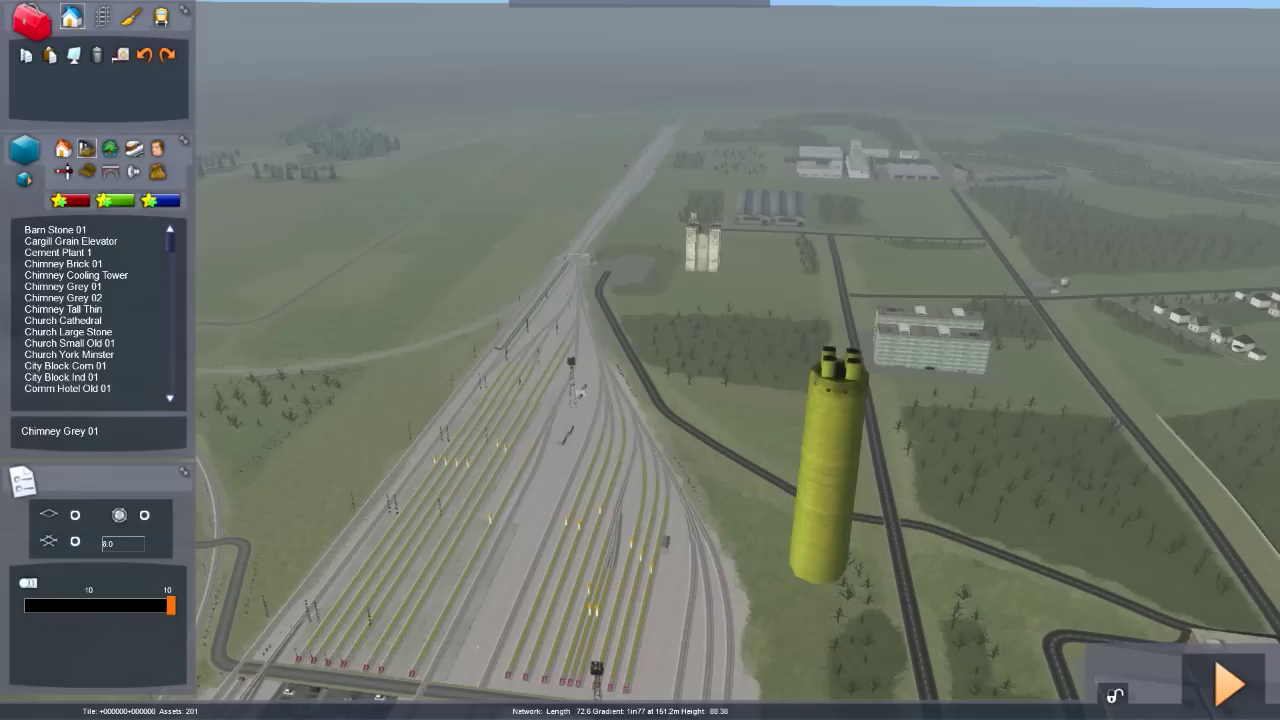
# - Delete the chimney beside the rail yard
pyautogui.click(828, 480)
pyautogui.press('Delete')
pyautogui.press('Right')
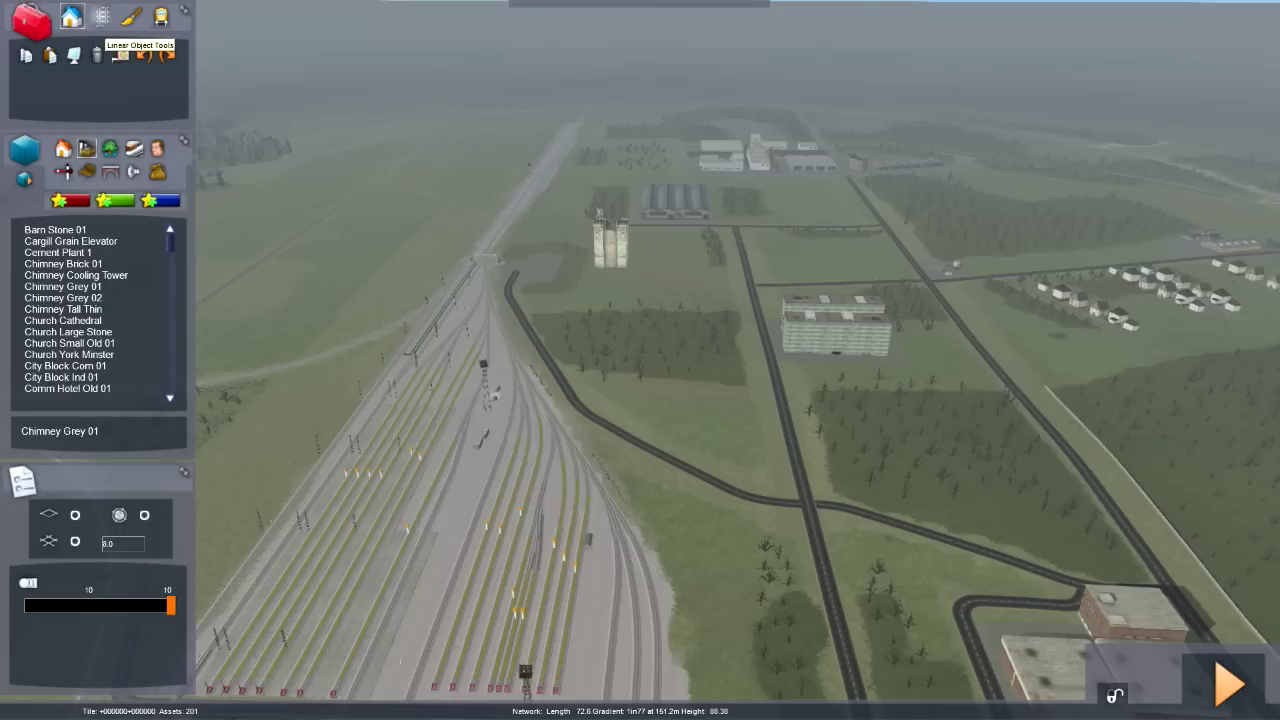
# - Switch to the linear object tools, browse the categories and try out the SanB to Bars yard track
pyautogui.click(101, 17)
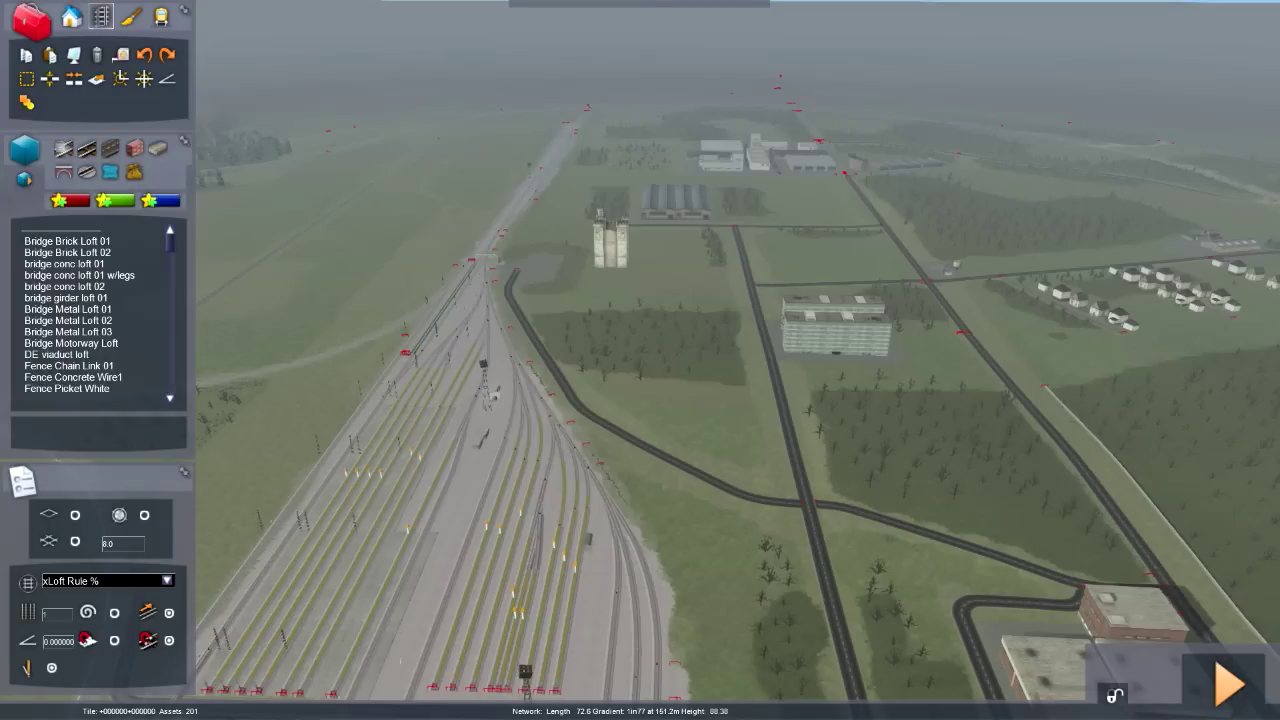
pyautogui.click(87, 148)
pyautogui.click(63, 148)
pyautogui.press('Down')
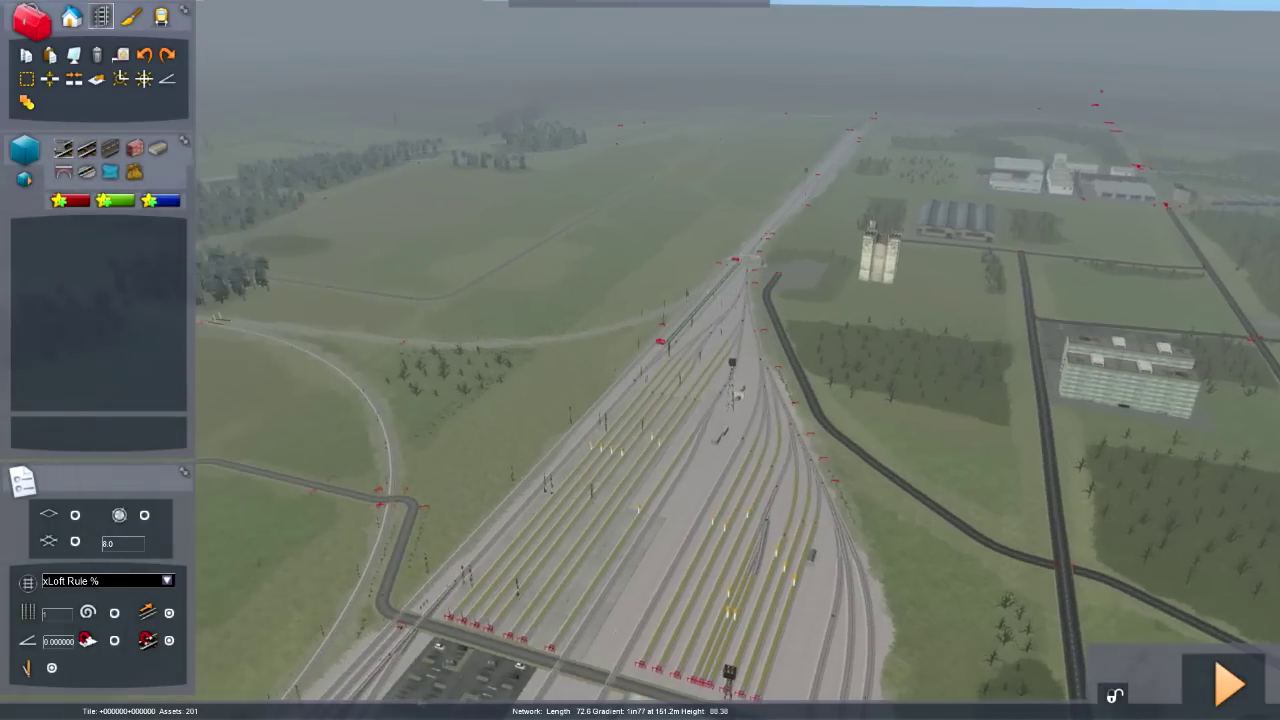
pyautogui.press('Up')
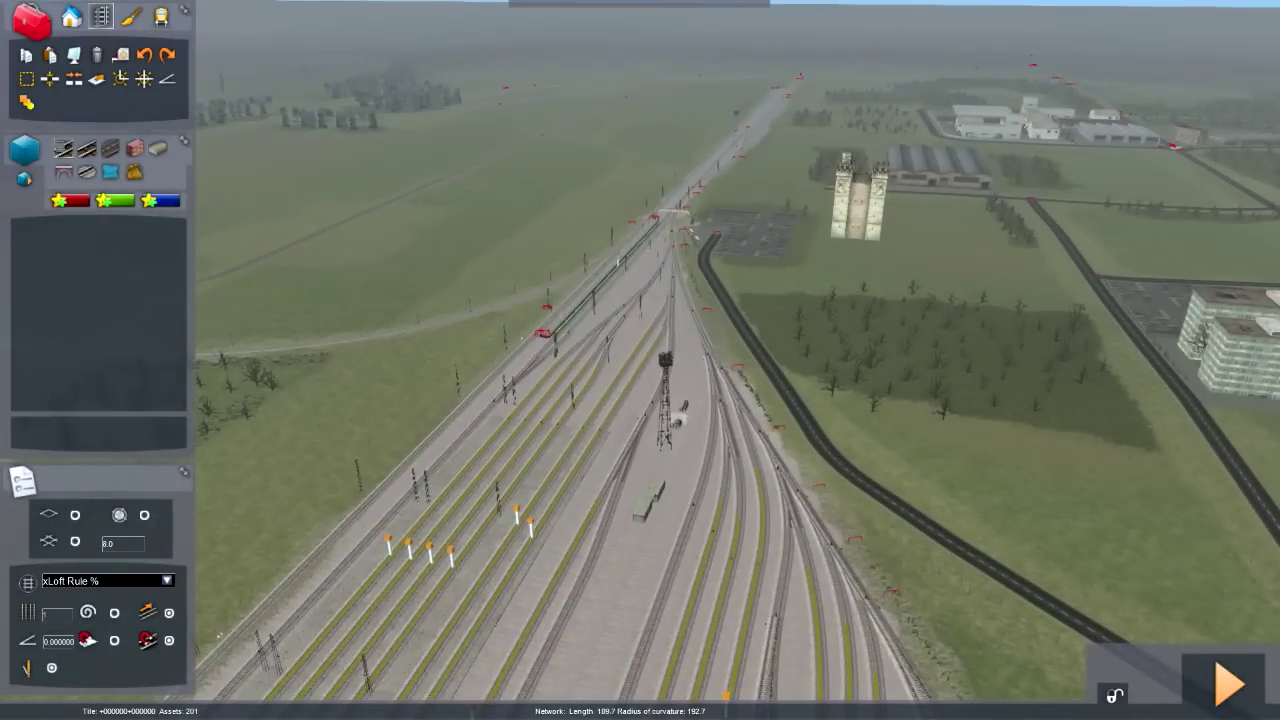
pyautogui.click(87, 148)
pyautogui.click(80, 253)
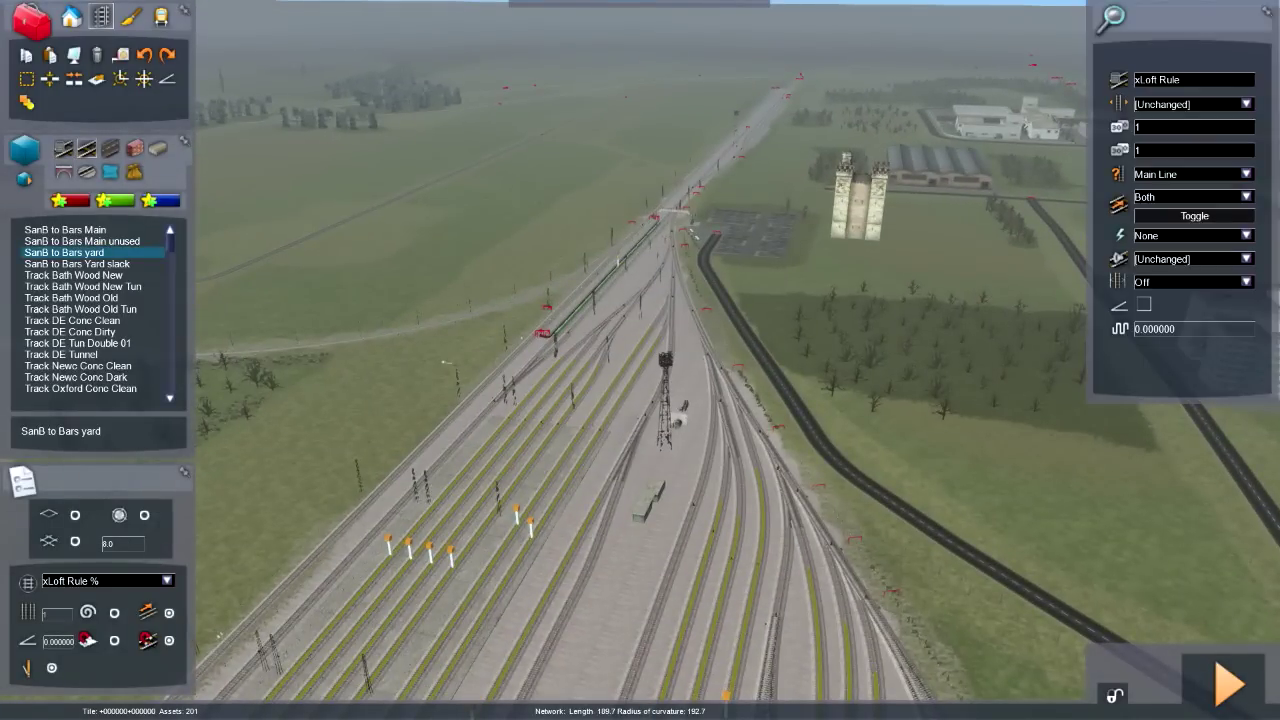
pyautogui.press('Up')
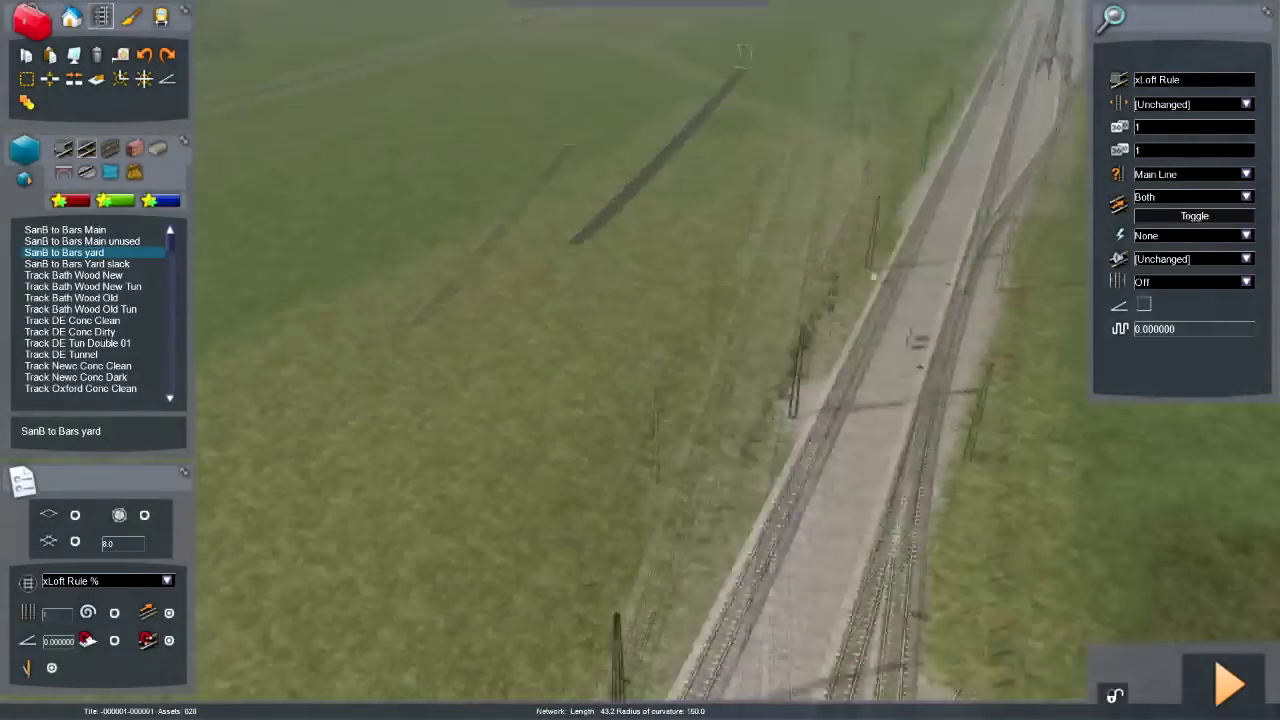
pyautogui.moveTo(640, 360); pyautogui.dragTo(440, 240, button='right')
pyautogui.press('Down')
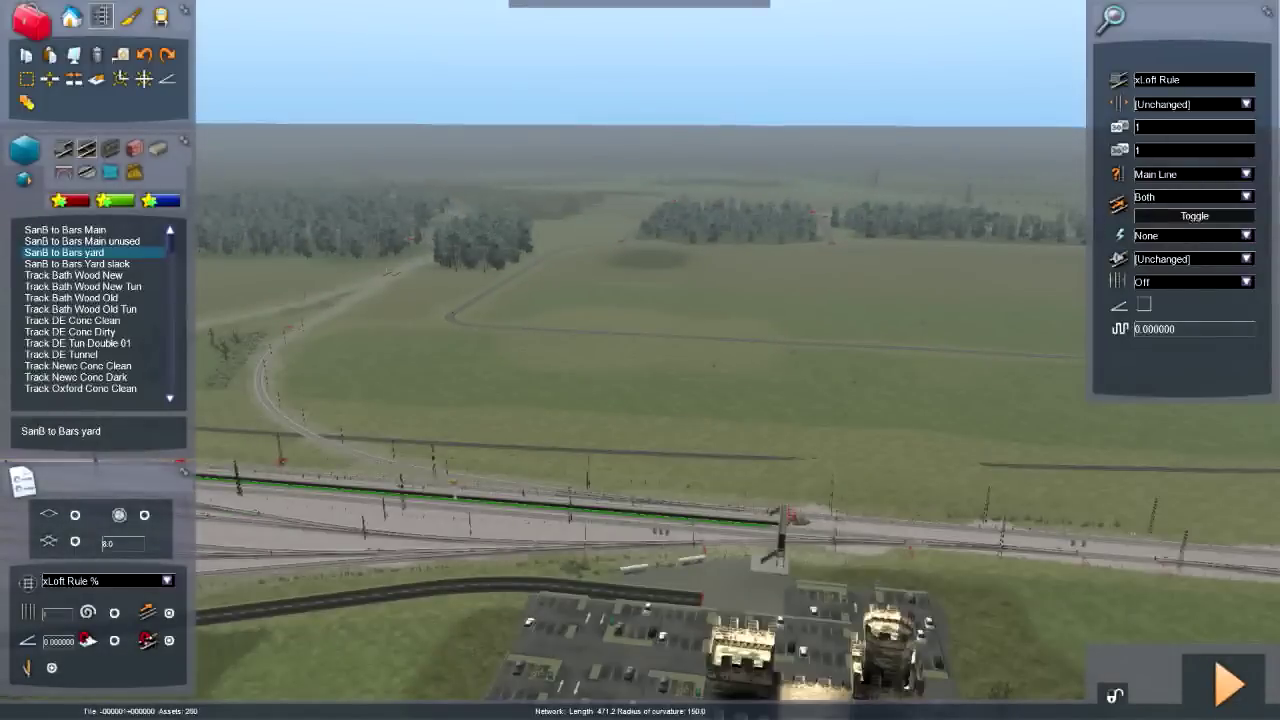
pyautogui.click(144, 55)
# - Browse the turntable and traverser assets, pick Turntable 8 Exits and cancel its placement
pyautogui.moveTo(640, 360); pyautogui.dragTo(480, 350, button='right')
pyautogui.press('Up')
pyautogui.moveTo(640, 300); pyautogui.dragTo(890, 280, button='right')
pyautogui.press('Up')
pyautogui.moveTo(640, 360); pyautogui.dragTo(640, 420, button='right')
pyautogui.press('Down')
pyautogui.press('Up')
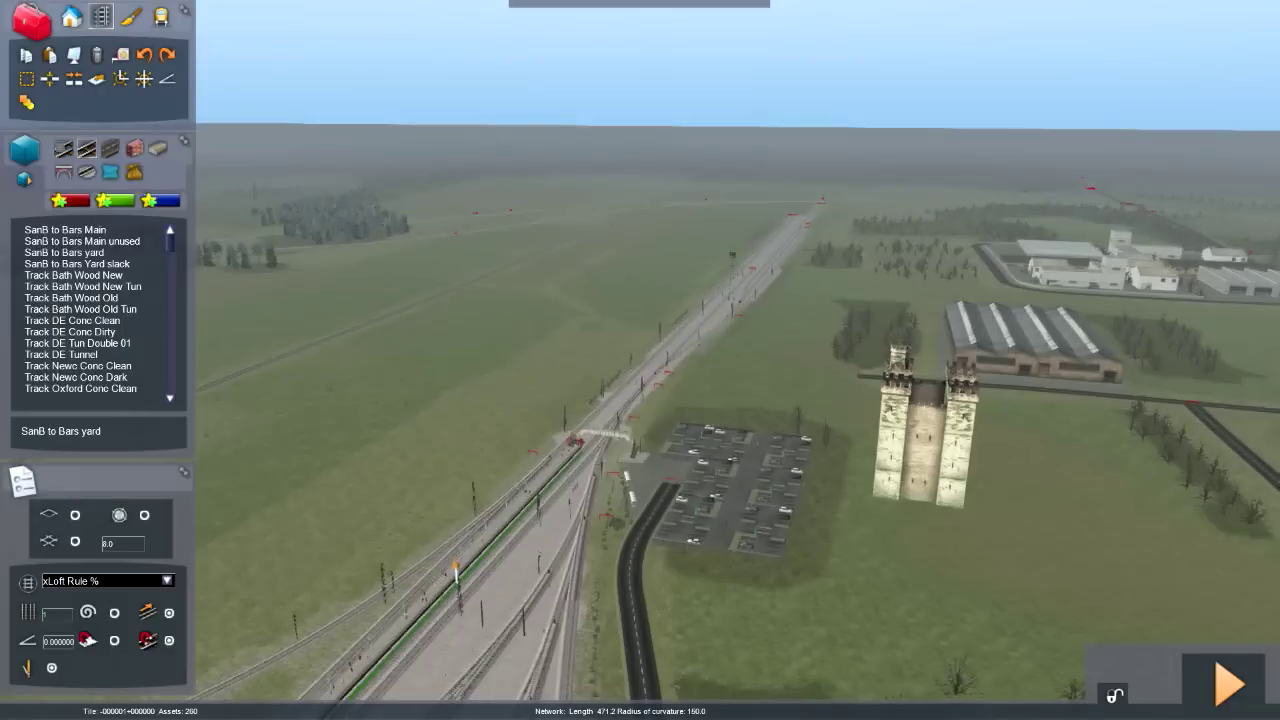
pyautogui.click(87, 172)
pyautogui.click(88, 253)
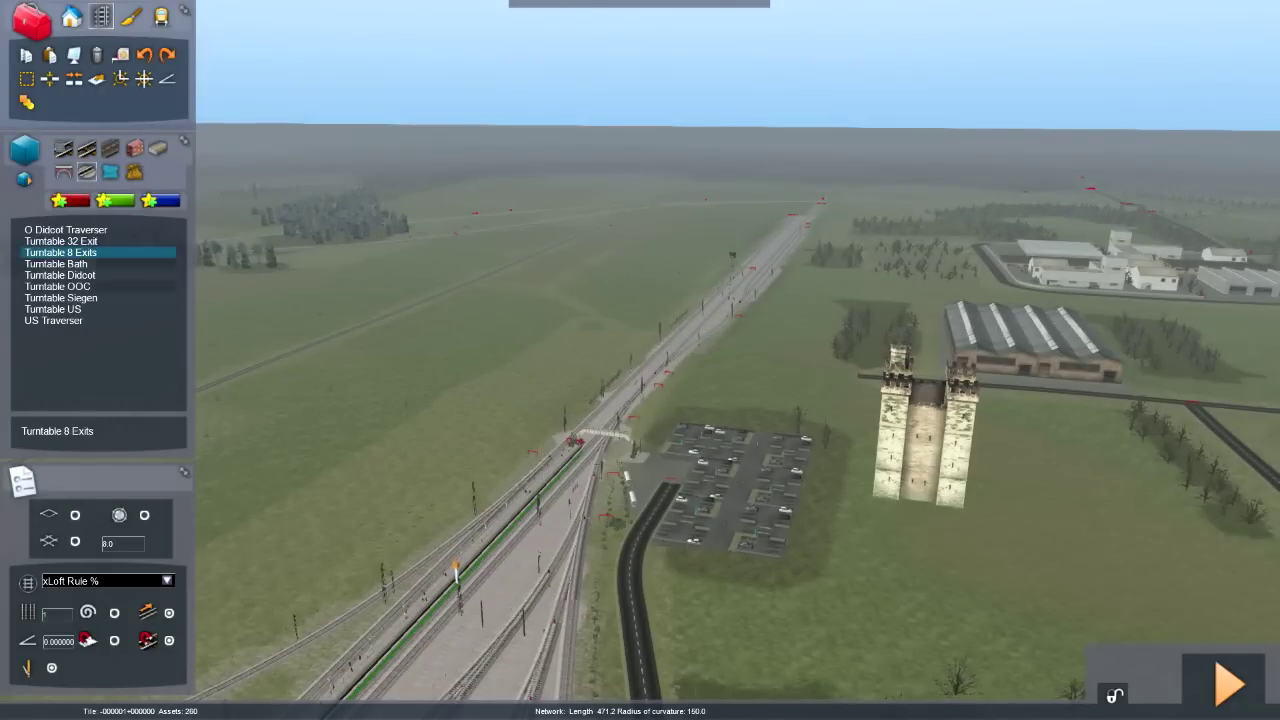
pyautogui.press('Escape')
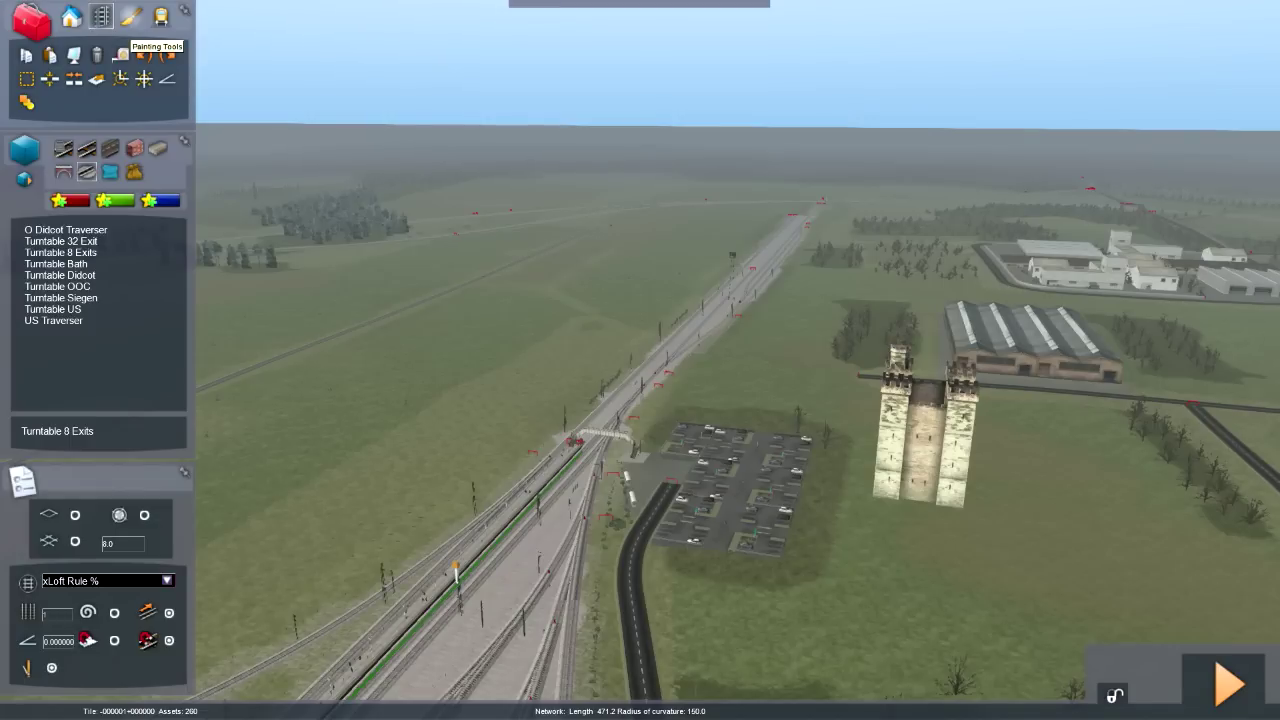
# - Switch to the painting tools, examine the terrain DEM import options and dismiss them without importing
pyautogui.click(131, 17)
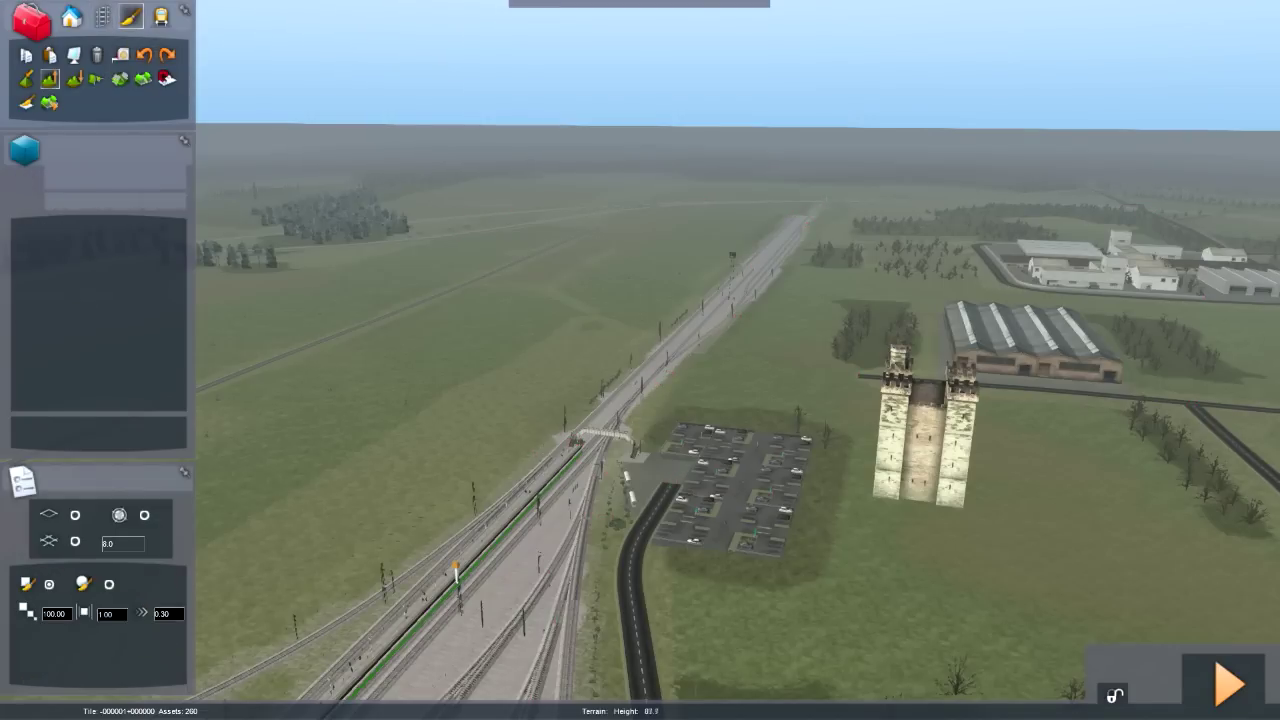
pyautogui.press('Left')
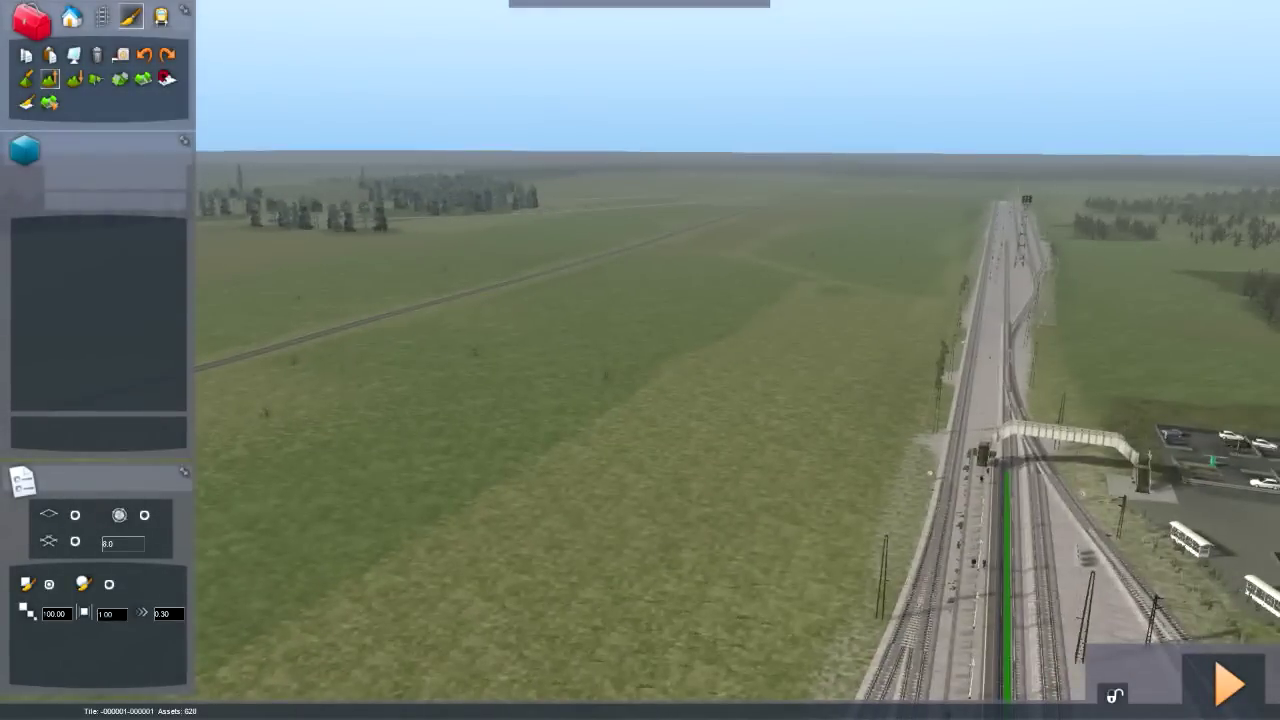
pyautogui.moveTo(640, 400); pyautogui.dragTo(830, 320, button='right')
pyautogui.press('Up')
pyautogui.press('Up')
pyautogui.moveTo(579, 492); pyautogui.dragTo(590, 680, button='right')
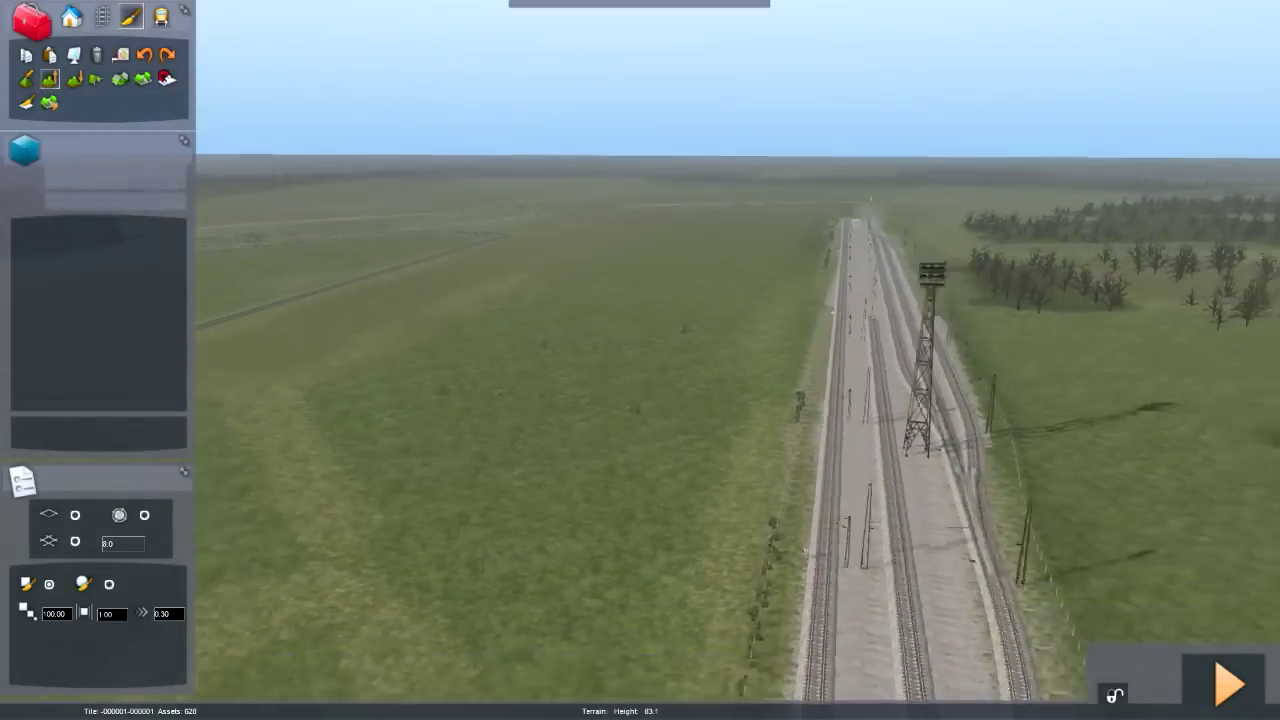
pyautogui.press('Down')
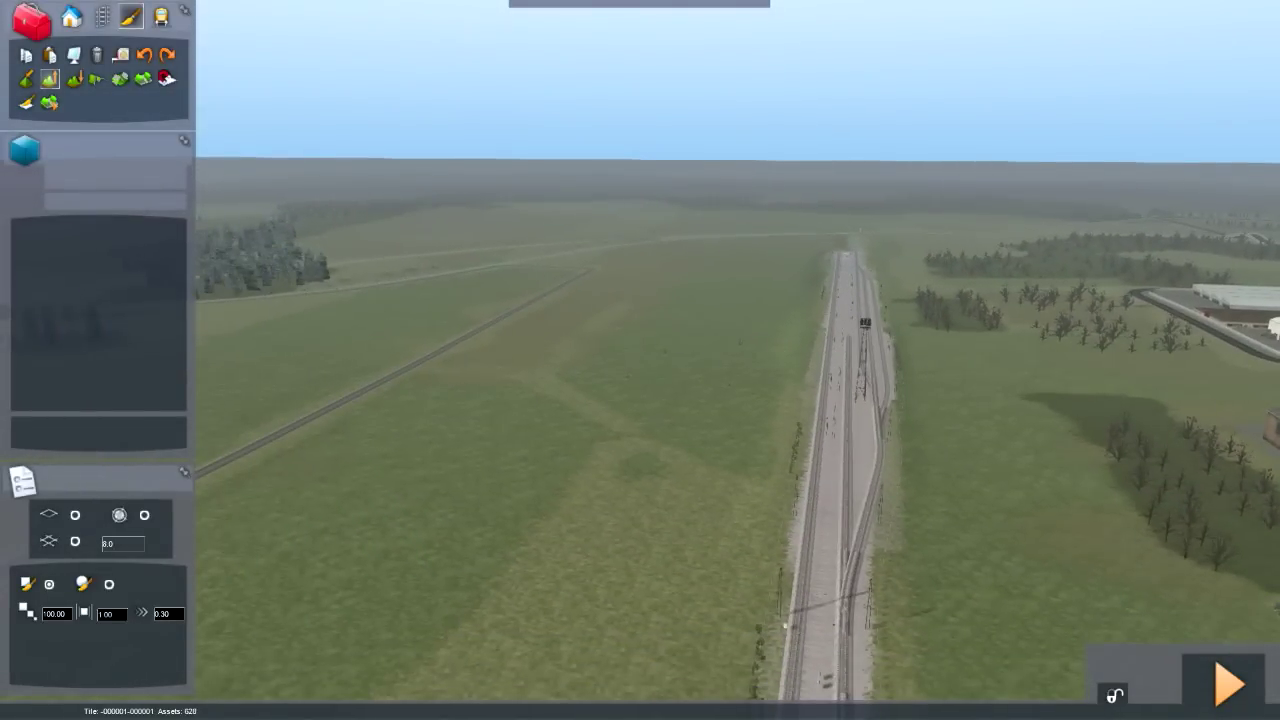
pyautogui.click(49, 103)
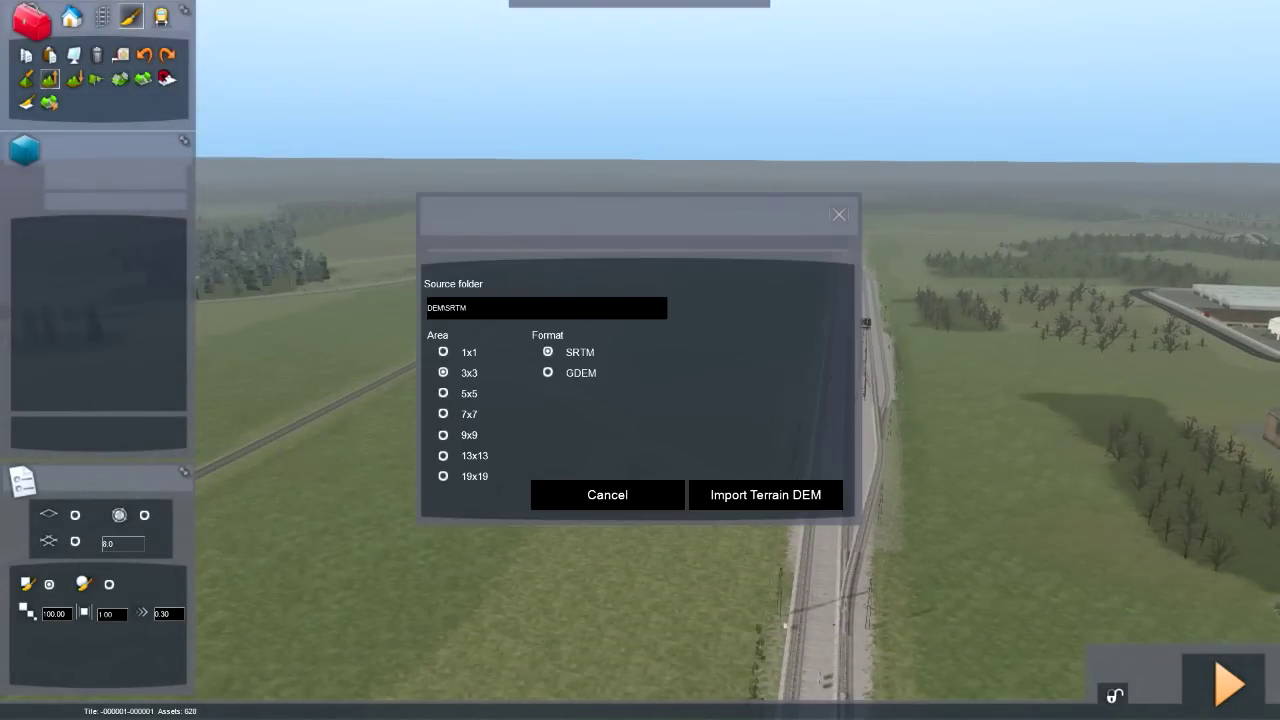
pyautogui.click(838, 214)
pyautogui.click(49, 103)
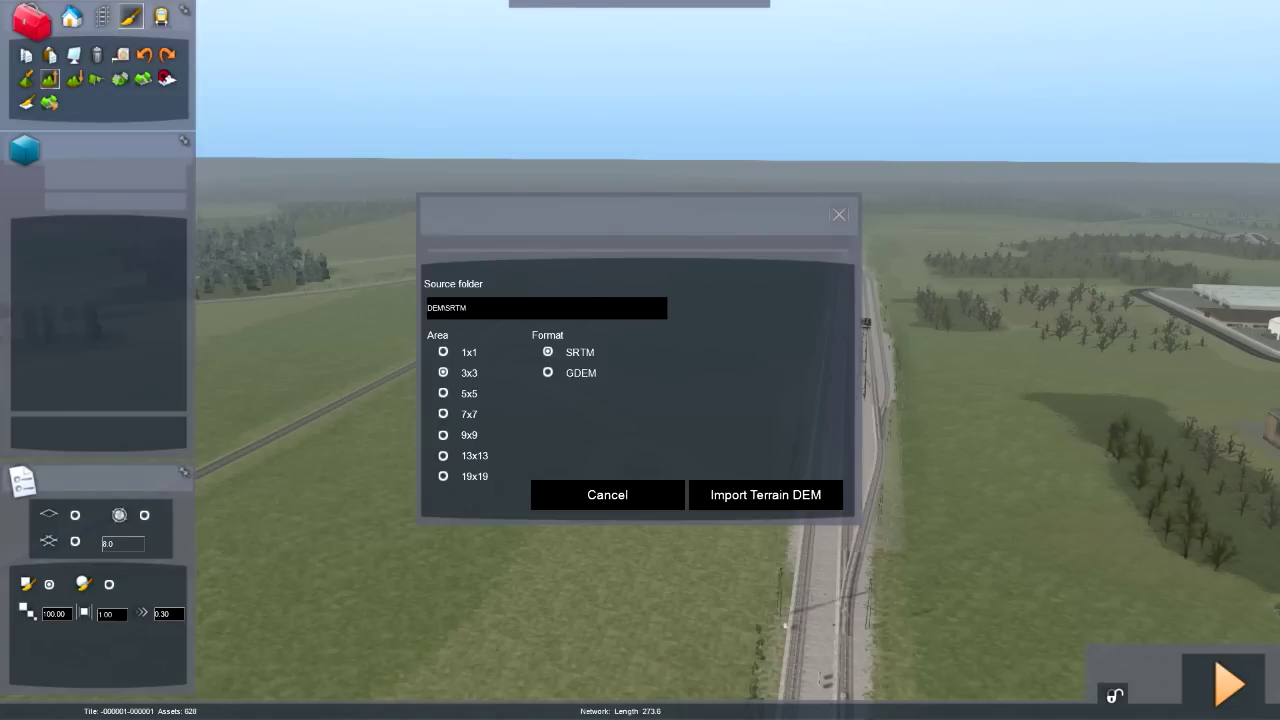
pyautogui.press('Down')
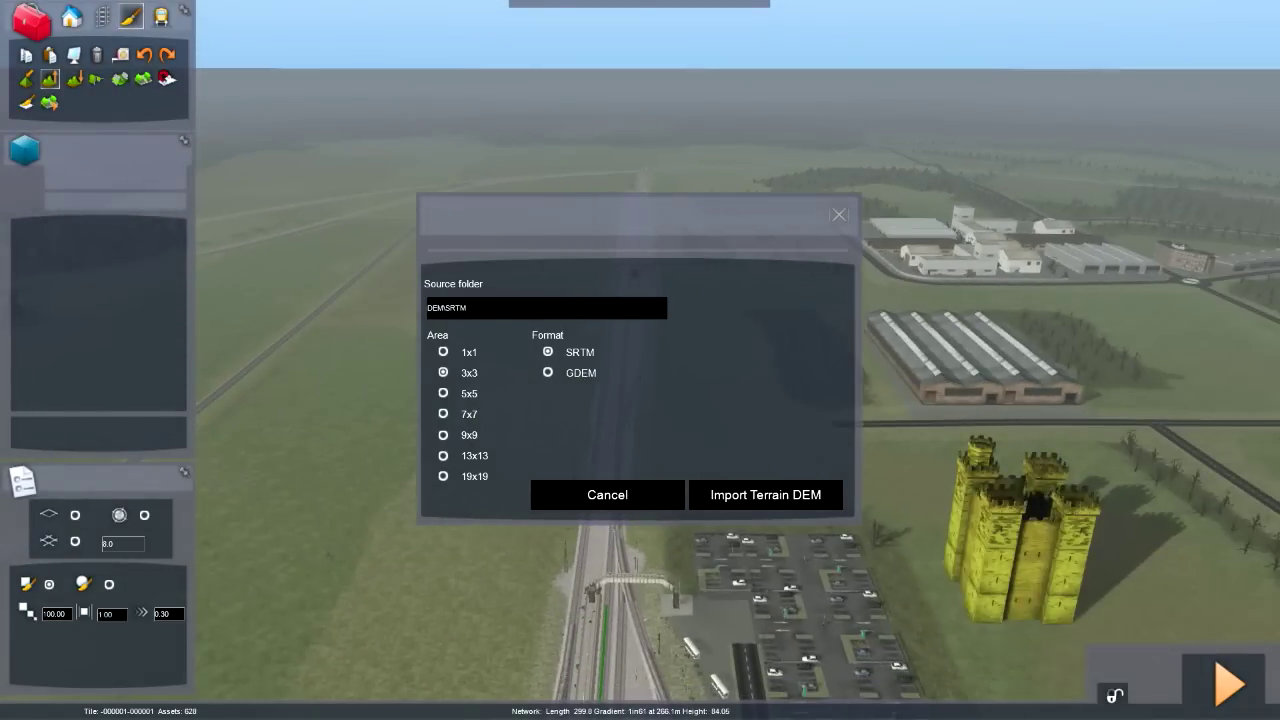
pyautogui.press('Up')
pyautogui.press('Right')
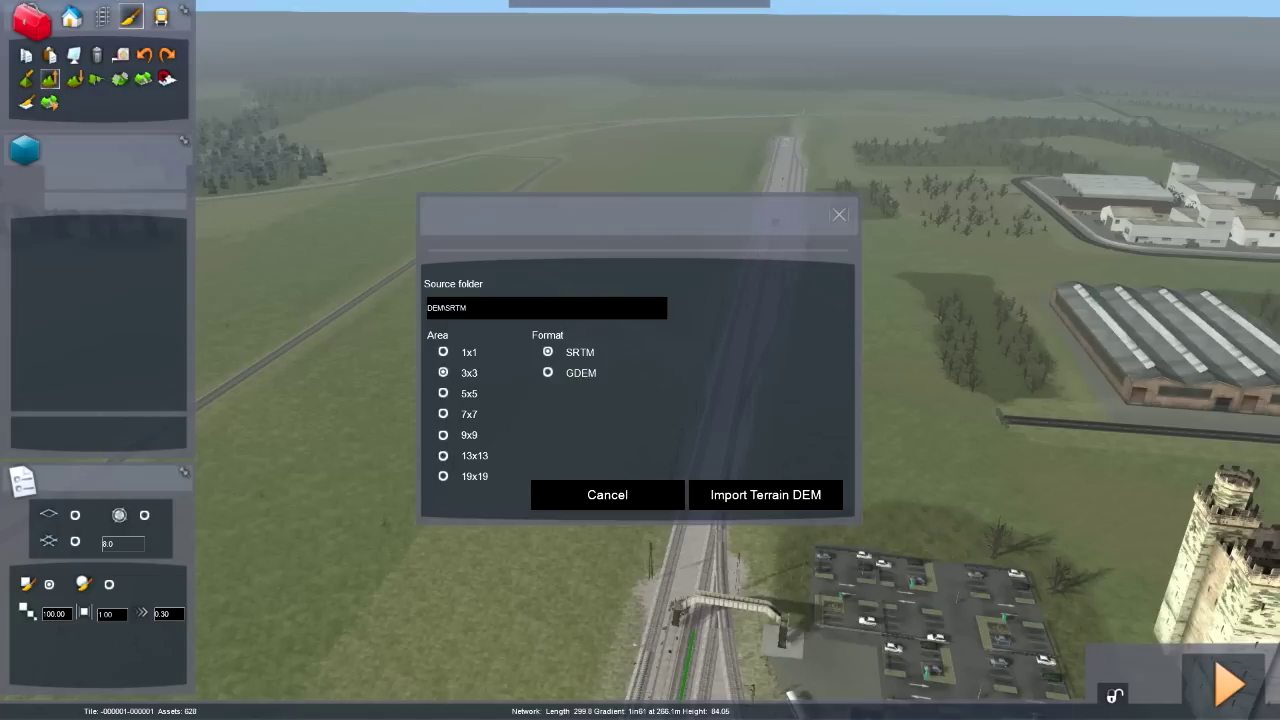
pyautogui.click(839, 214)
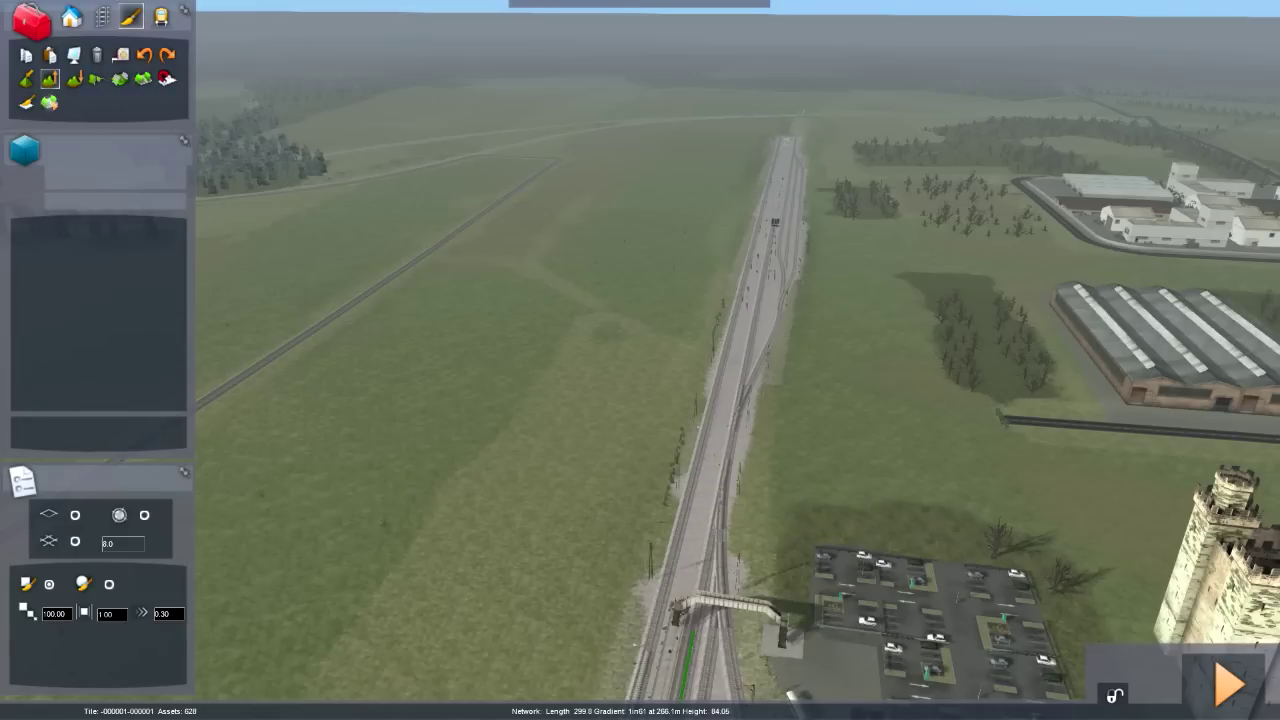
# - Activate terrain texture painting, limit the textures to grass and try Green Grass and Dry Grass over the field beside the track
pyautogui.click(26, 102)
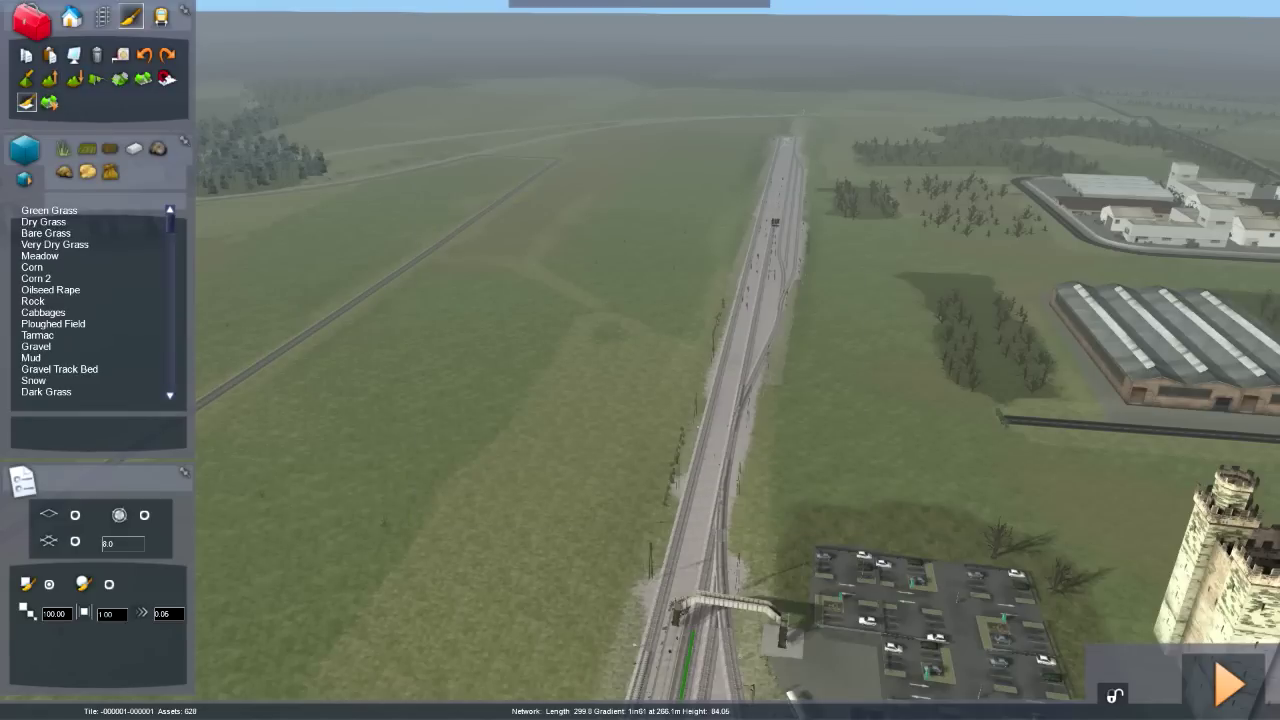
pyautogui.moveTo(640, 360); pyautogui.dragTo(735, 290, button='right')
pyautogui.press('Up')
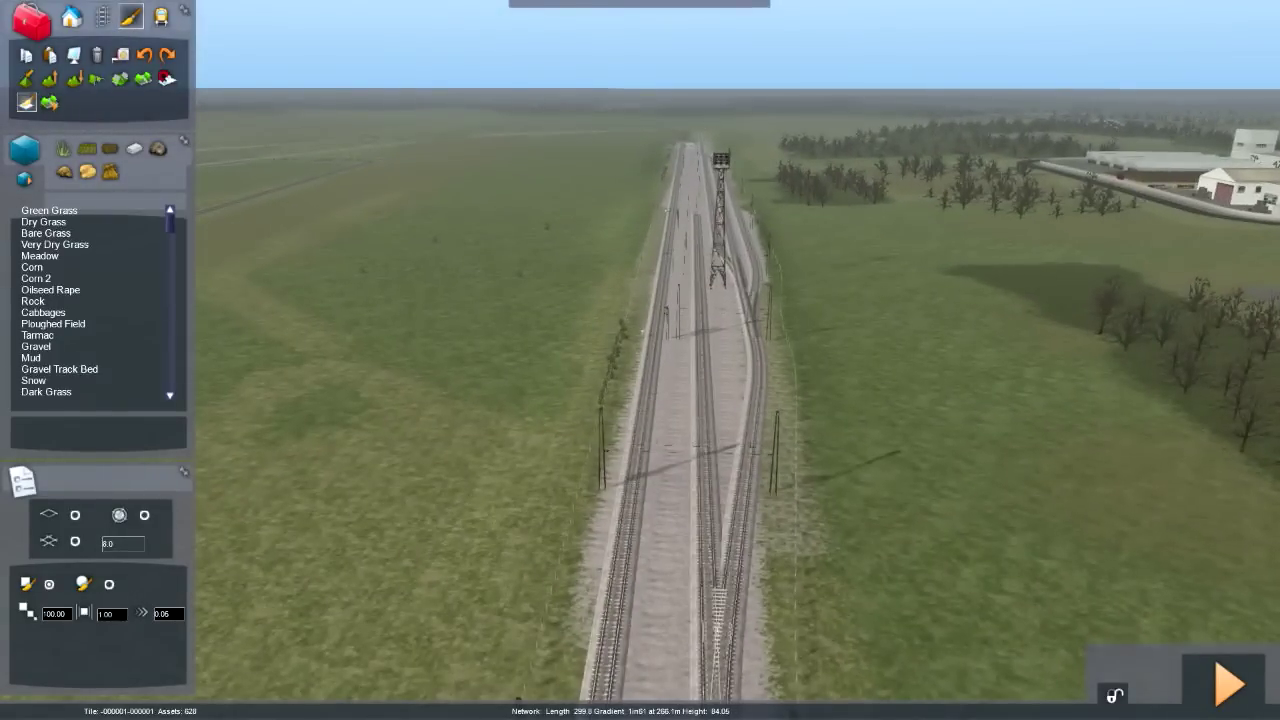
pyautogui.moveTo(400, 300); pyautogui.dragTo(290, 300, button='right')
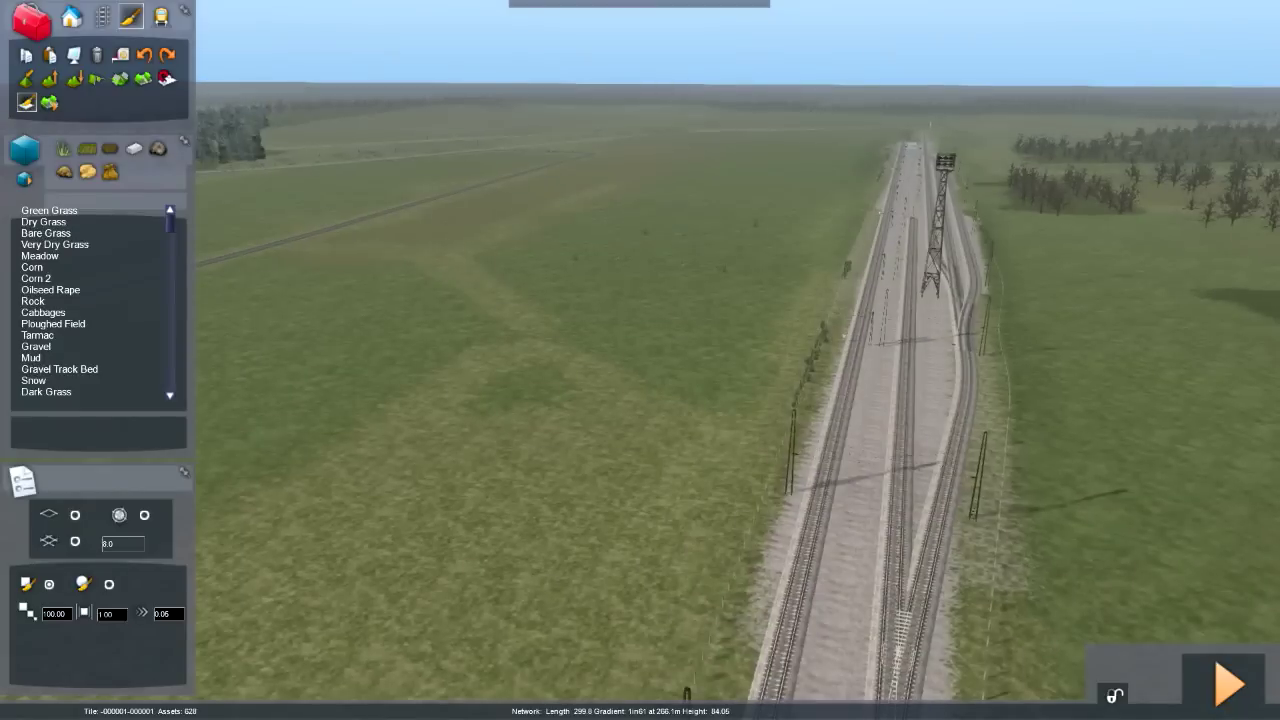
pyautogui.click(63, 149)
pyautogui.moveTo(400, 300); pyautogui.dragTo(335, 276, button='right')
pyautogui.click(50, 211)
pyautogui.moveTo(640, 360); pyautogui.dragTo(645, 470, button='right')
pyautogui.press('Up')
pyautogui.press('Up')
pyautogui.moveTo(590, 372); pyautogui.dragTo(590, 303, button='right')
pyautogui.press('Down')
pyautogui.click(45, 222)
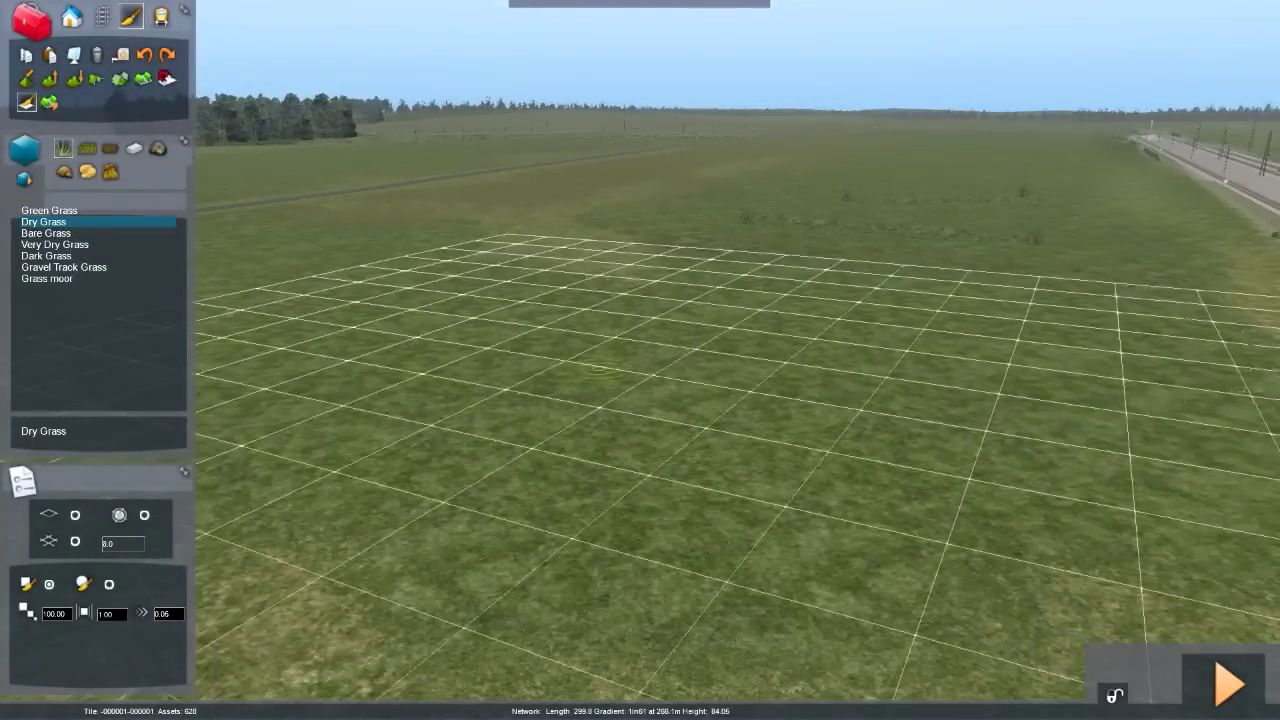
# - Try the Grass moor texture and paint a patch of Dark Grass on the field beside the rail yard
pyautogui.moveTo(652, 383); pyautogui.dragTo(398, 396, button='right')
pyautogui.press('Up')
pyautogui.press('Up')
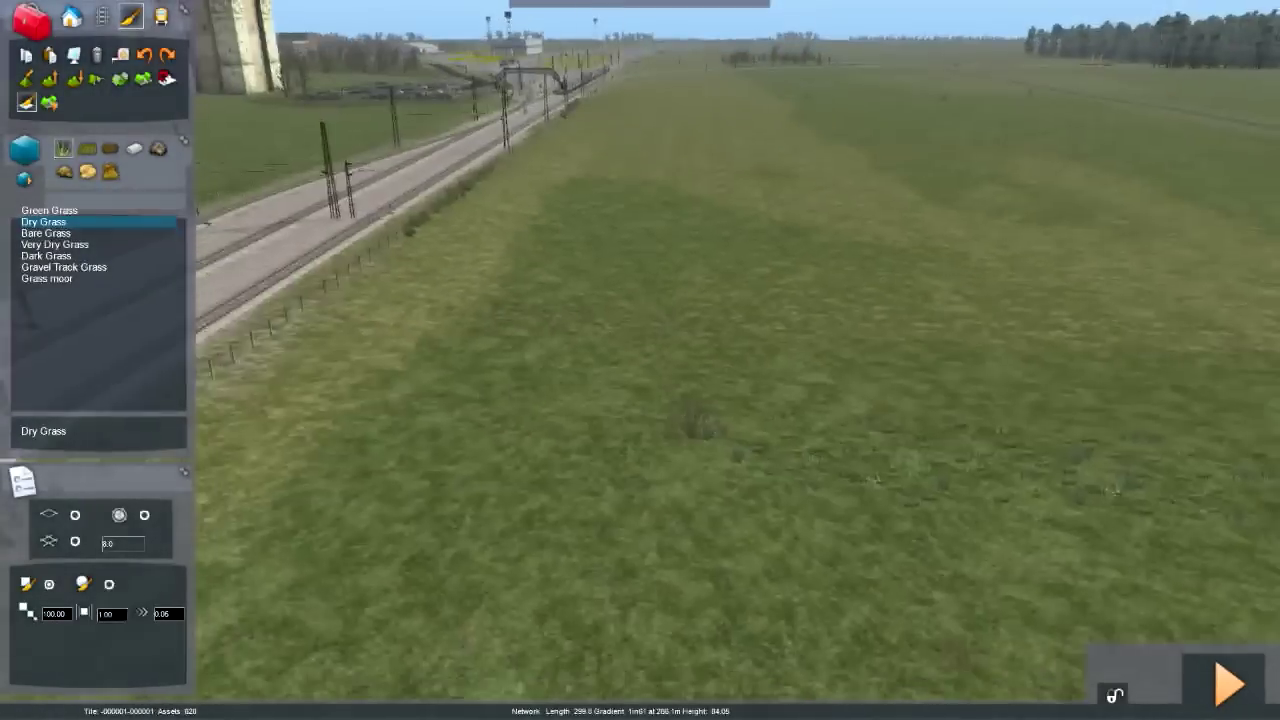
pyautogui.press('Down')
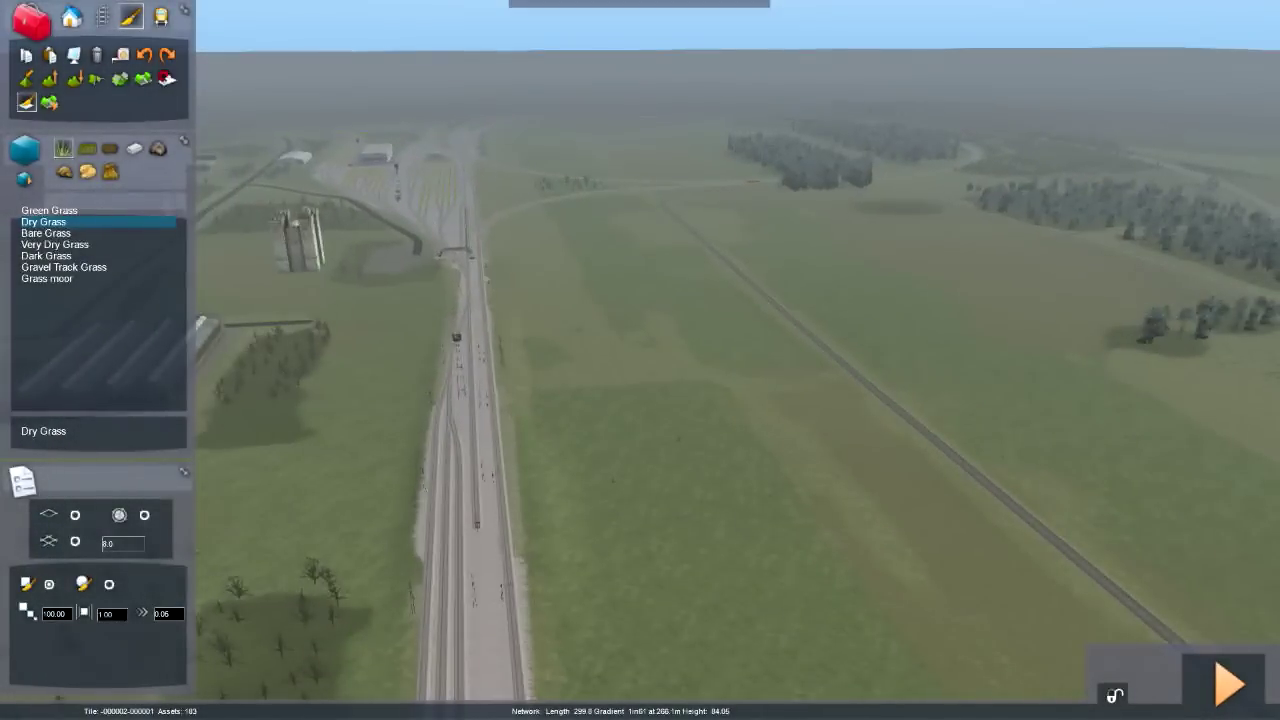
pyautogui.click(84, 279)
pyautogui.press('Up')
pyautogui.moveTo(600, 360); pyautogui.dragTo(640, 400, button='right')
pyautogui.press('Up')
pyautogui.moveTo(655, 388)
pyautogui.mouseDown()
pyautogui.moveTo(640, 335)
pyautogui.moveTo(605, 395)
pyautogui.mouseUp()
pyautogui.click(60, 256)
pyautogui.moveTo(525, 322); pyautogui.dragTo(648, 292)
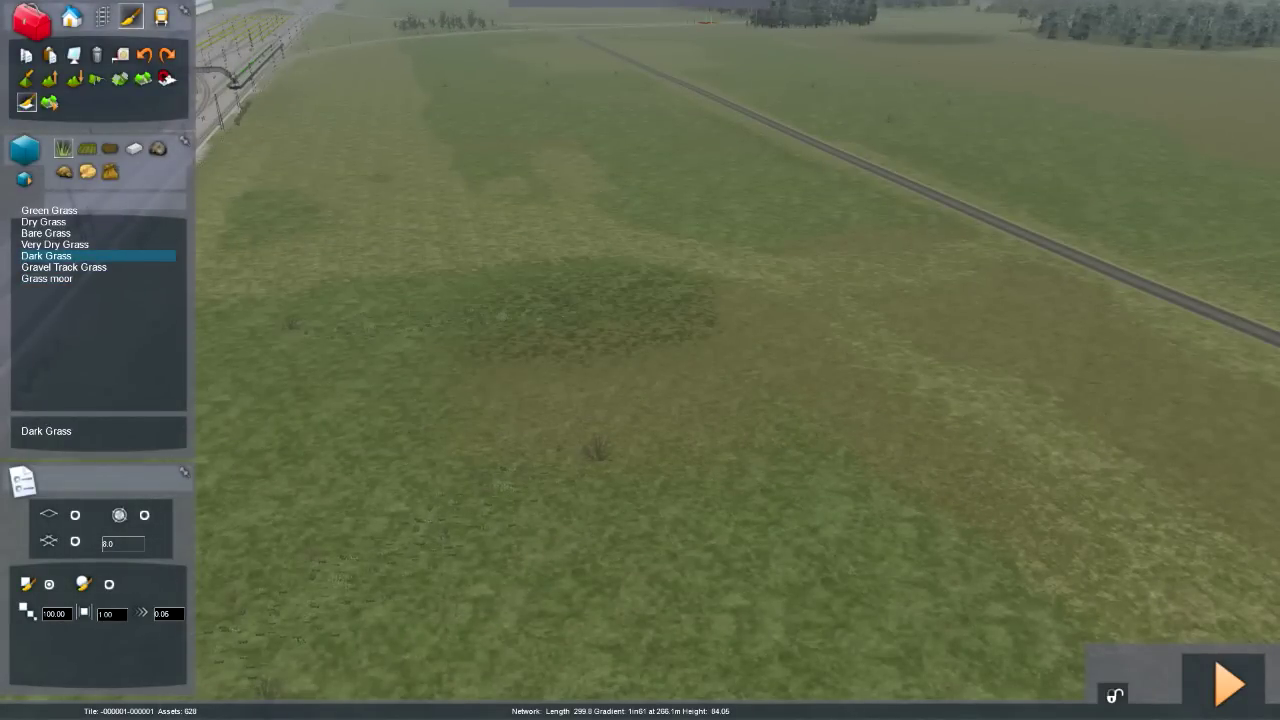
# - Browse the rock textures, selecting Coal and Rock
pyautogui.click(63, 171)
pyautogui.click(31, 233)
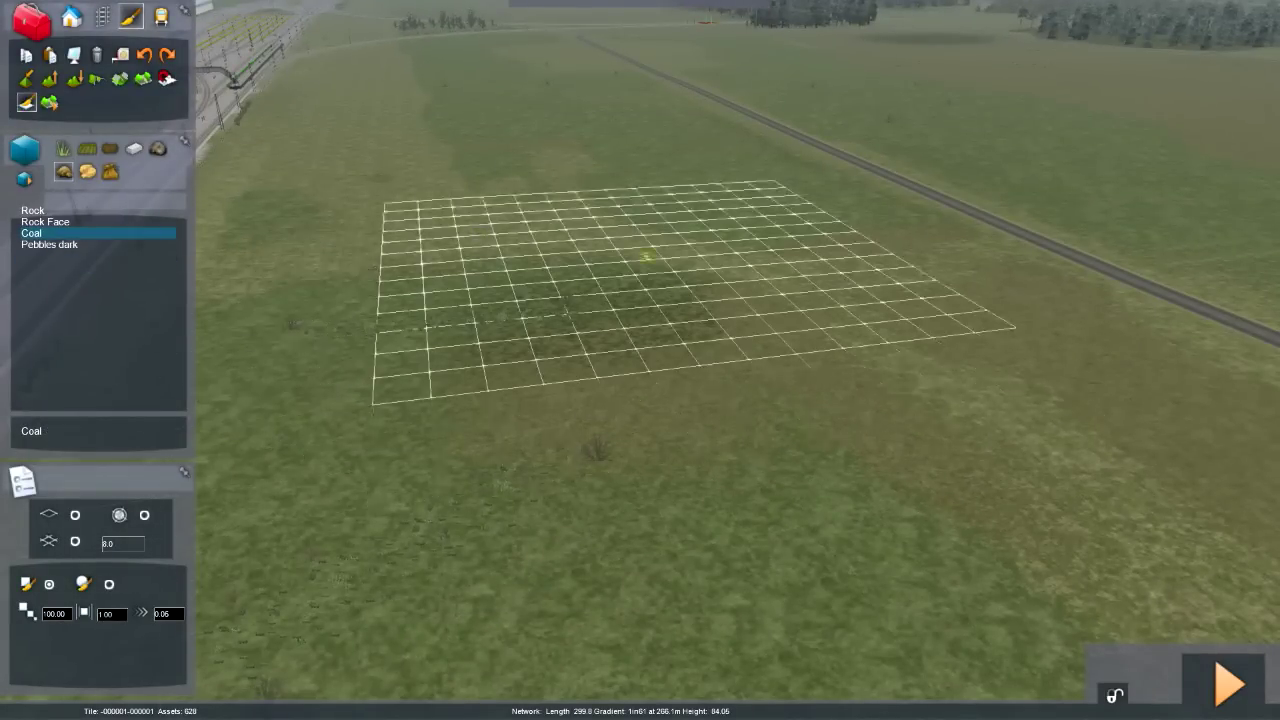
pyautogui.click(33, 211)
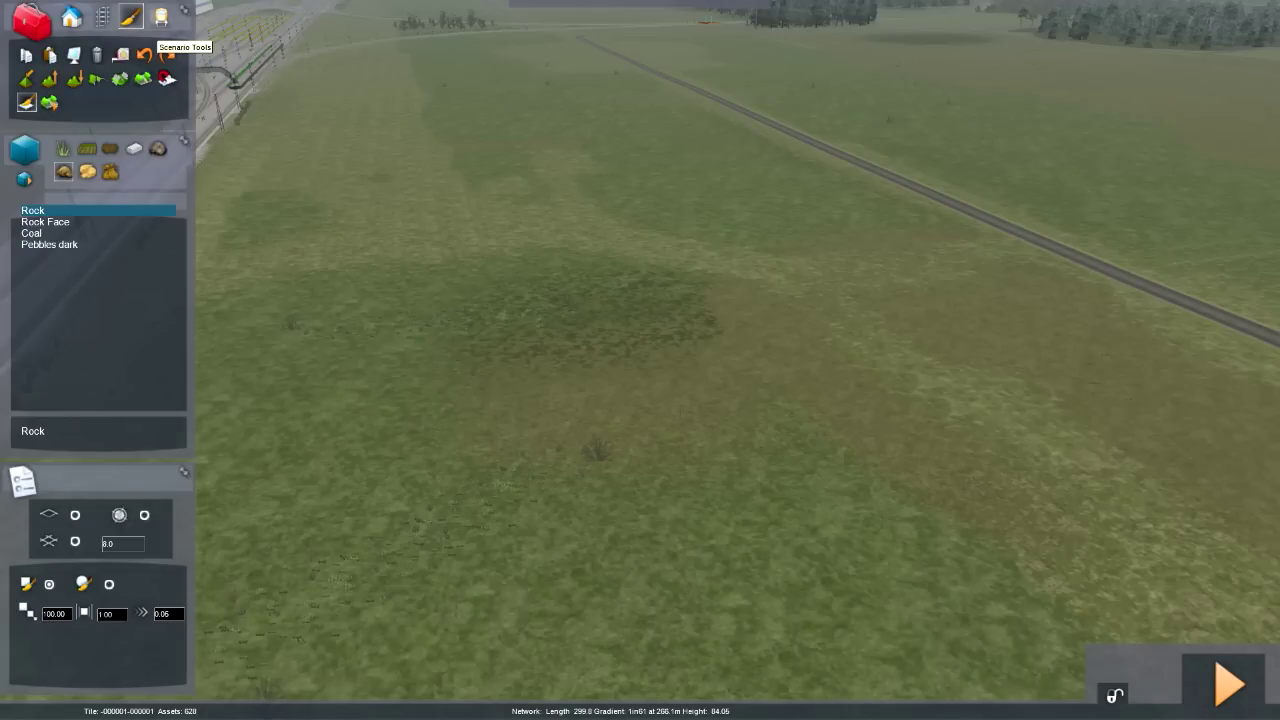
# - Switch to the scenario tools, saving the route changes and agreeing to discard the current game session
pyautogui.click(160, 16)
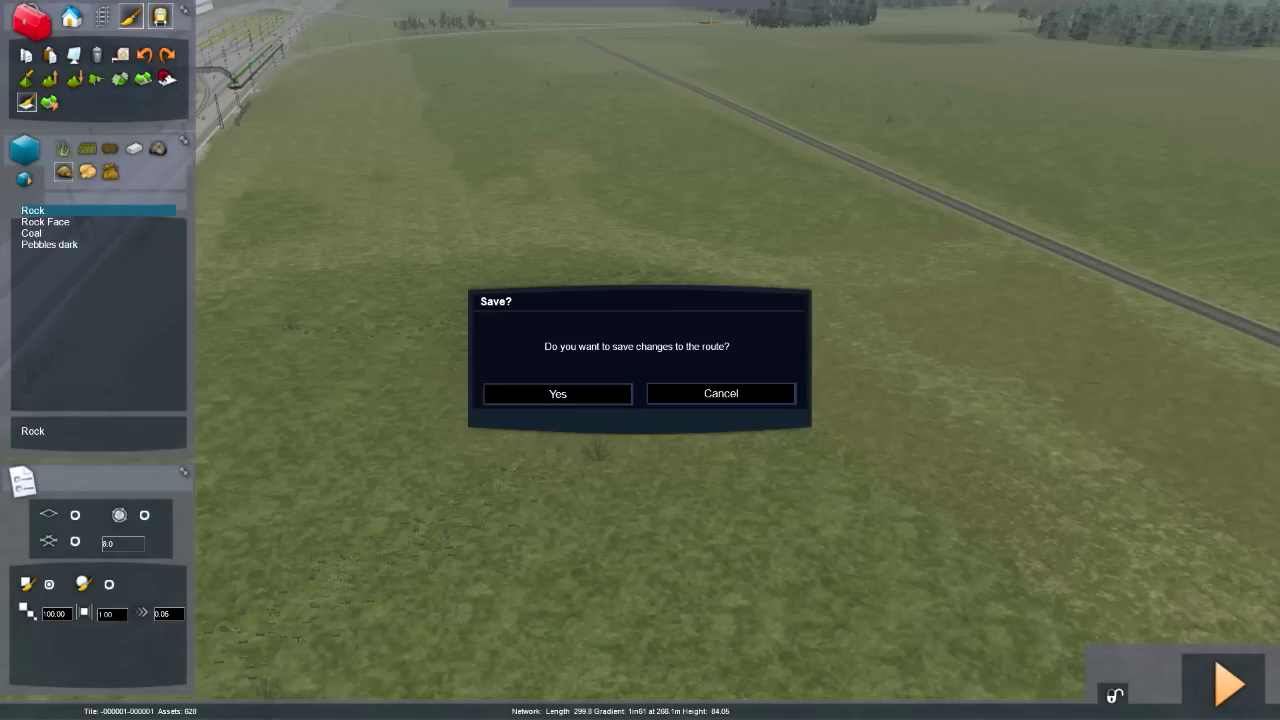
pyautogui.click(557, 393)
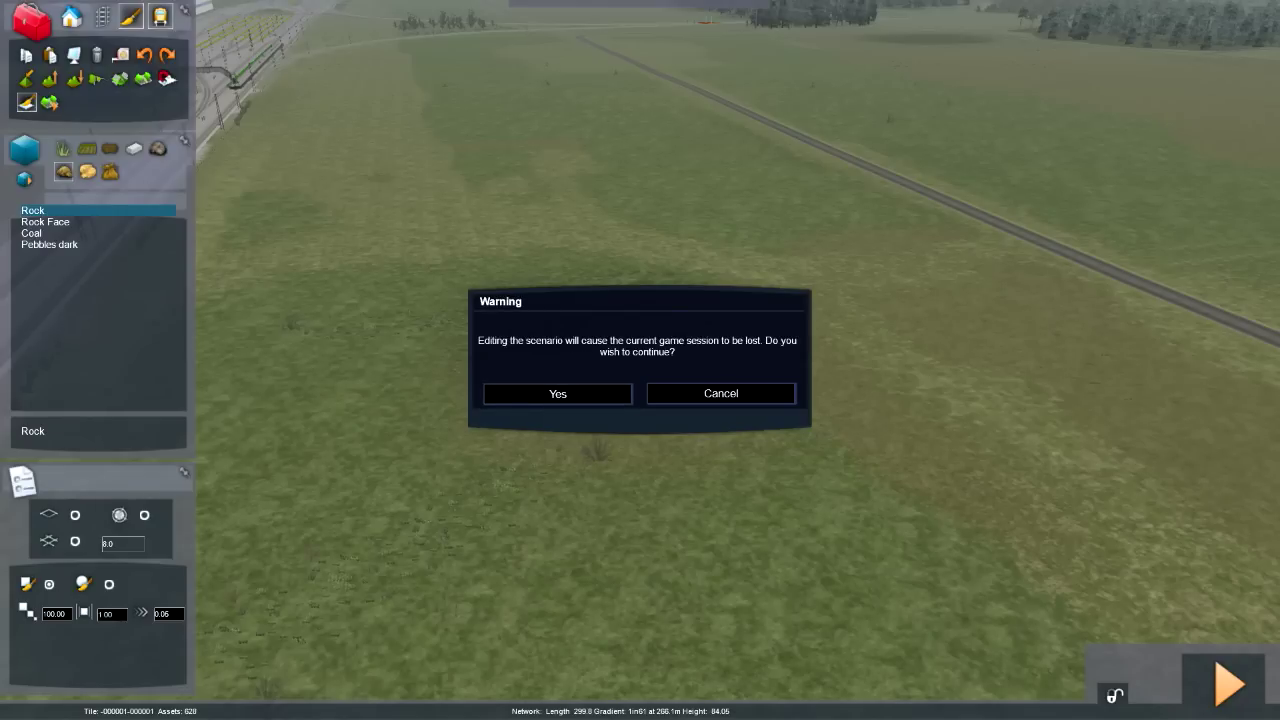
pyautogui.click(557, 393)
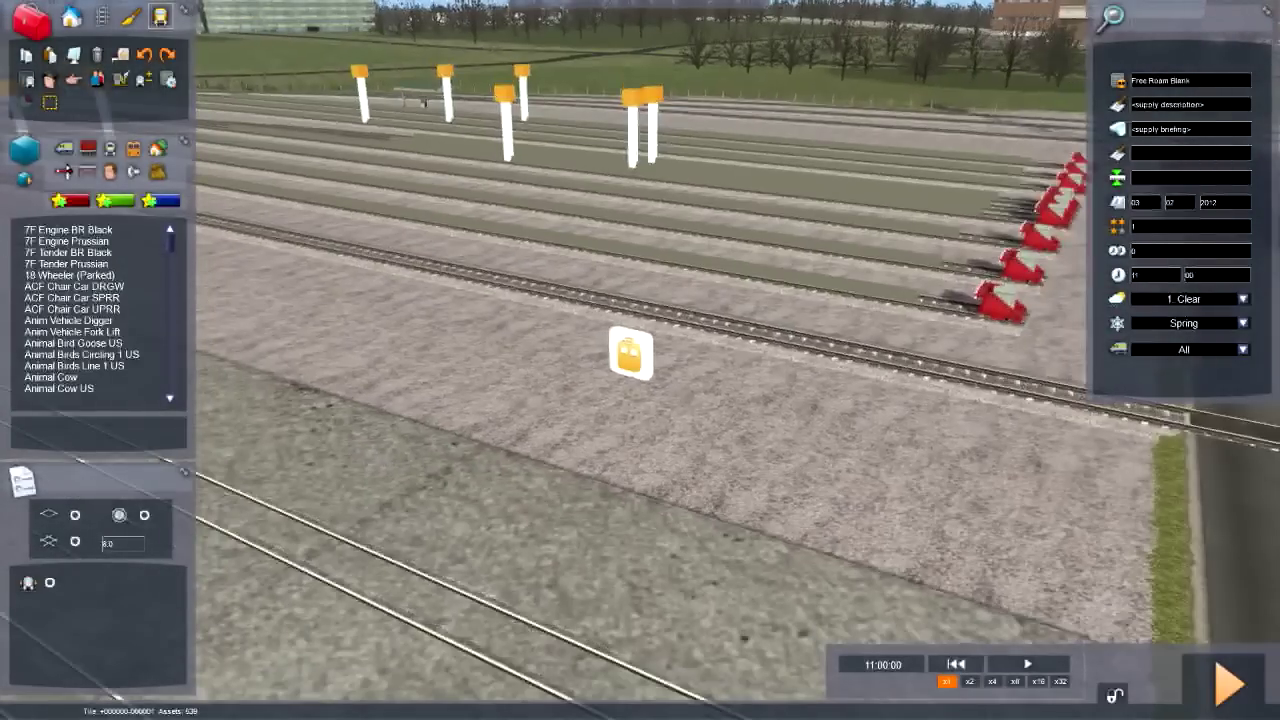
# - Examine the season and weather options of the Free Roam Blank scenario and look over the yard
pyautogui.moveTo(640, 400); pyautogui.dragTo(640, 300, button='right')
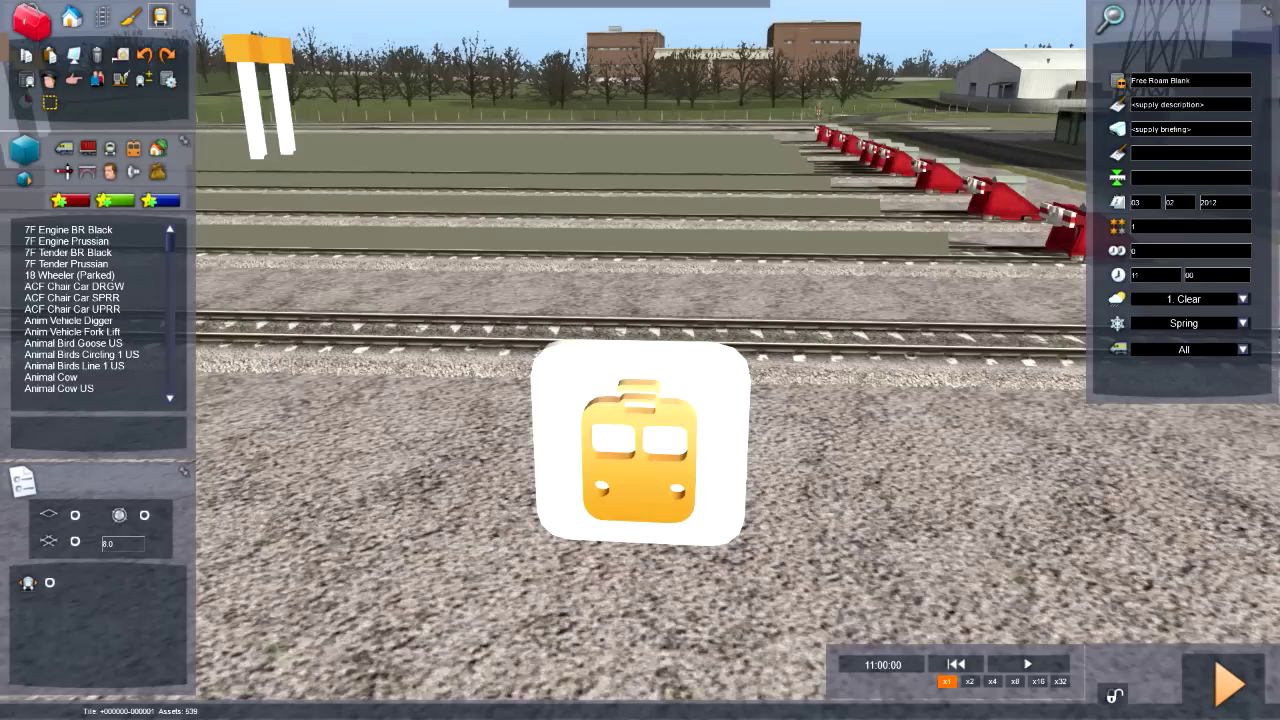
pyautogui.click(1243, 323)
pyautogui.click(1243, 323)
pyautogui.click(1243, 299)
pyautogui.click(1243, 299)
pyautogui.moveTo(640, 360); pyautogui.dragTo(285, 360, button='right')
pyautogui.press('Down')
pyautogui.moveTo(640, 360); pyautogui.dragTo(670, 450, button='right')
pyautogui.press('Up')
pyautogui.press('Down')
pyautogui.press('Up')
pyautogui.press('Down')
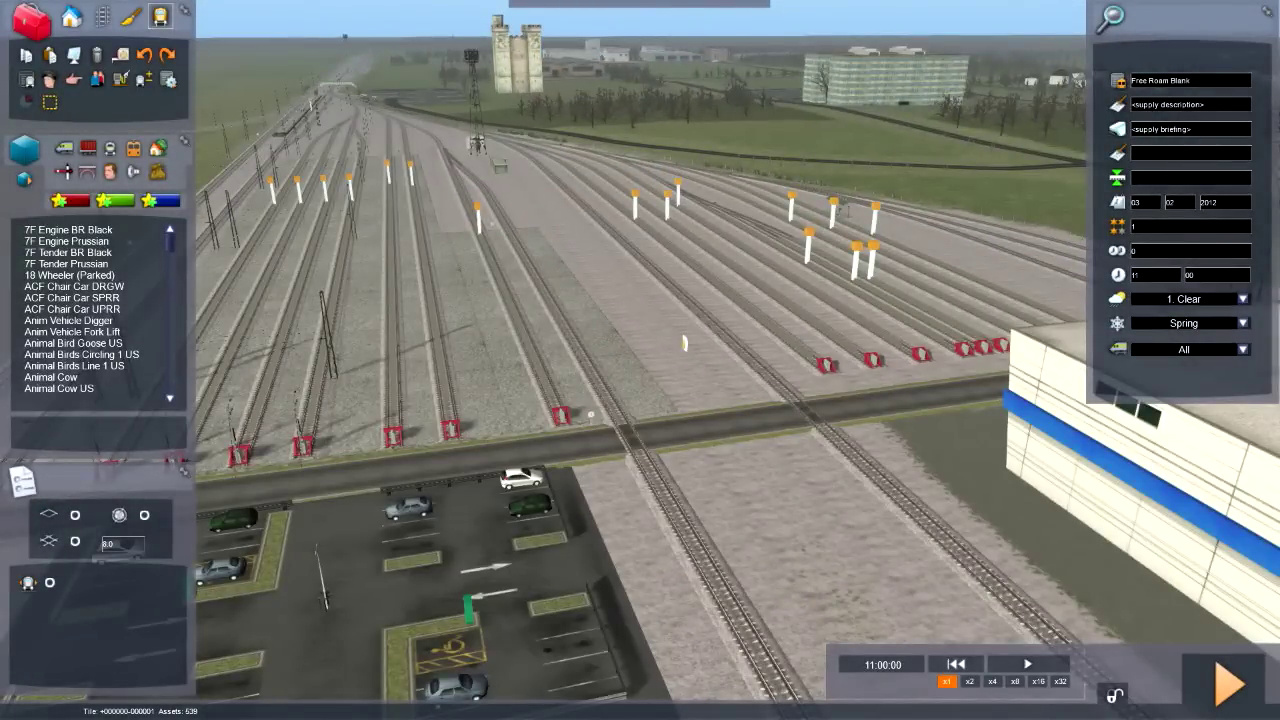
# - Open the asset set filter and enable the DD40X set from the provider DTM
pyautogui.click(24, 179)
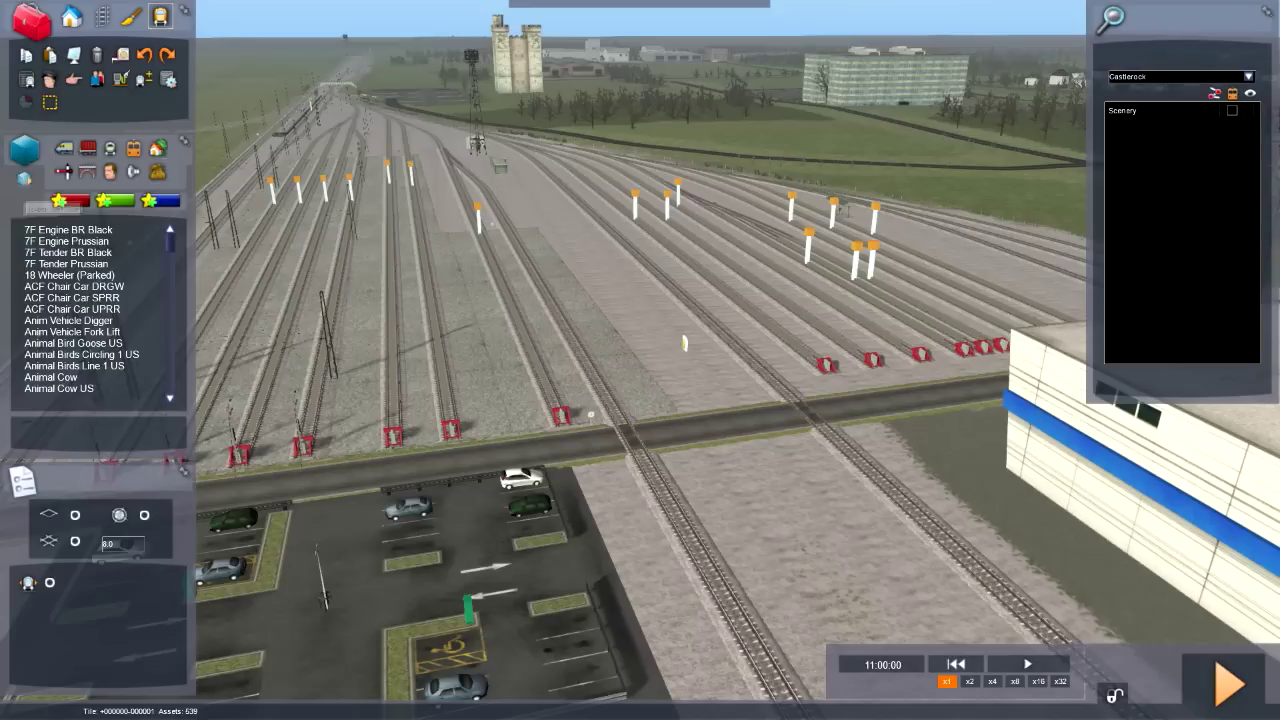
pyautogui.press('Left')
pyautogui.press('Up')
pyautogui.moveTo(640, 360); pyautogui.dragTo(740, 400, button='right')
pyautogui.press('Down')
pyautogui.press('Up')
pyautogui.scroll(-4, 640, 360)
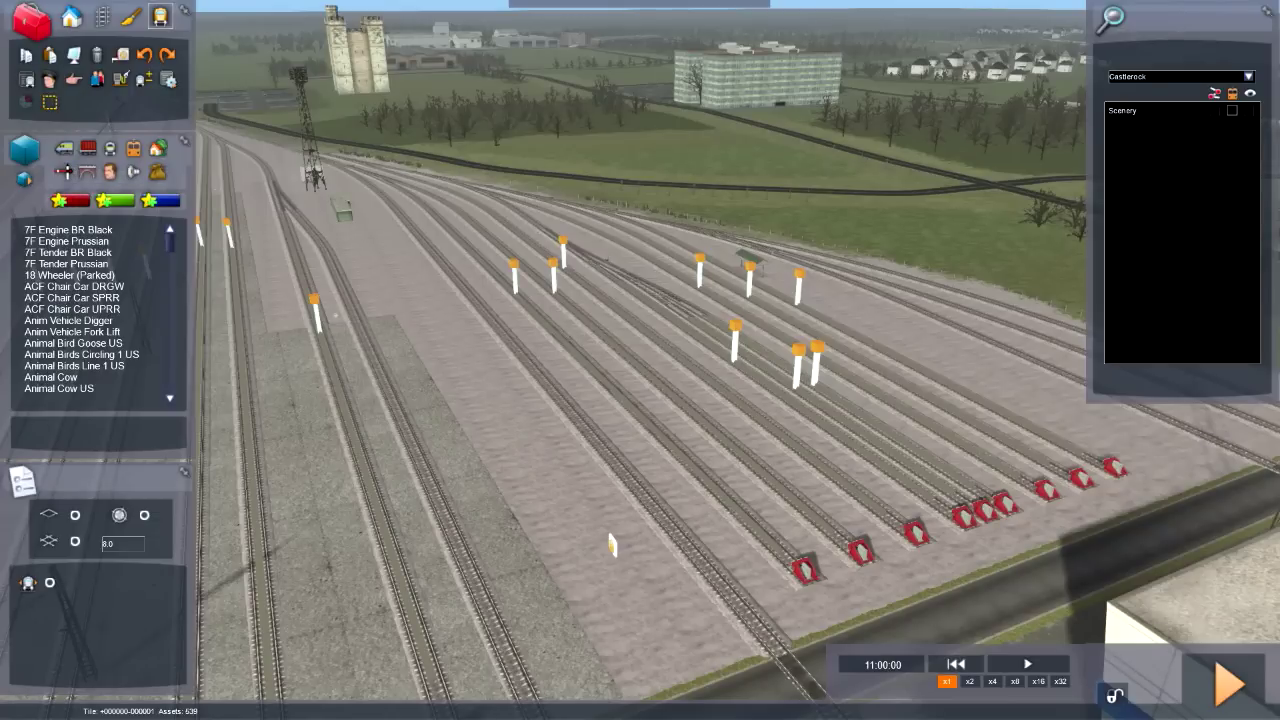
pyautogui.click(1248, 76)
pyautogui.click(1225, 97)
pyautogui.click(1232, 111)
# - Find DD40X_6936 among the rolling stock and place it on a yard track beside the train marker
pyautogui.scroll(-15, 95, 309)
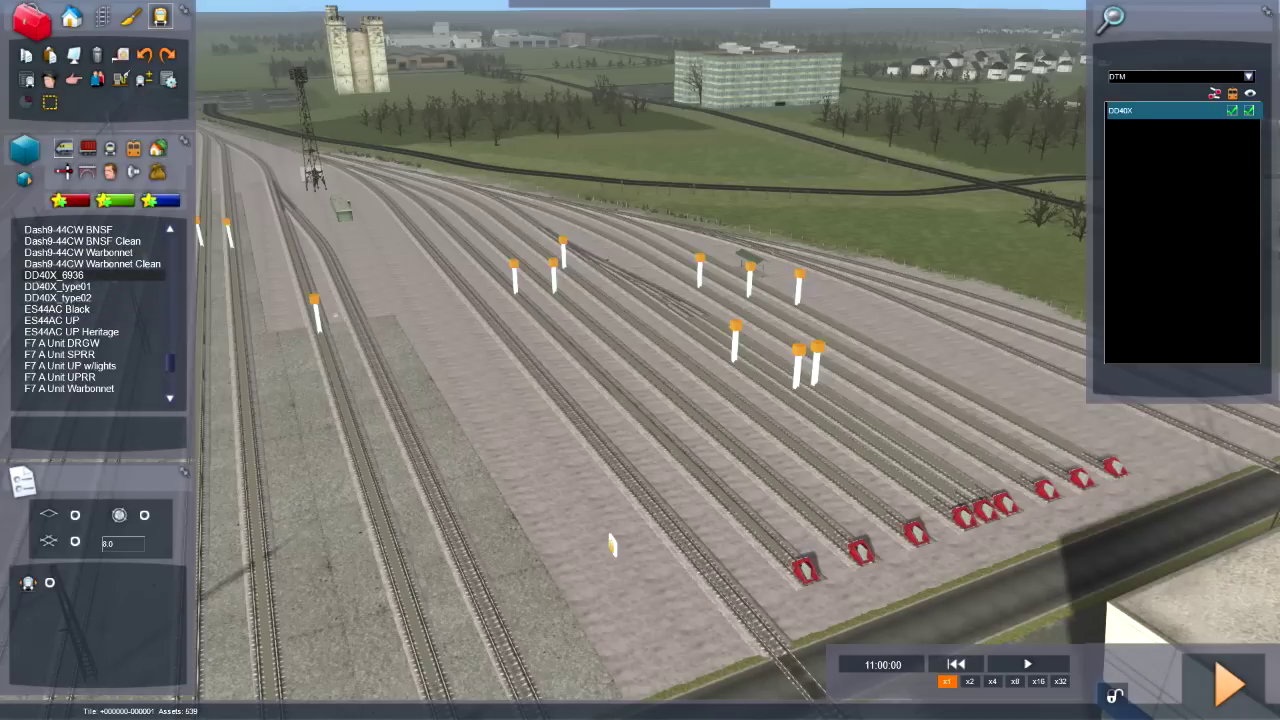
pyautogui.click(95, 275)
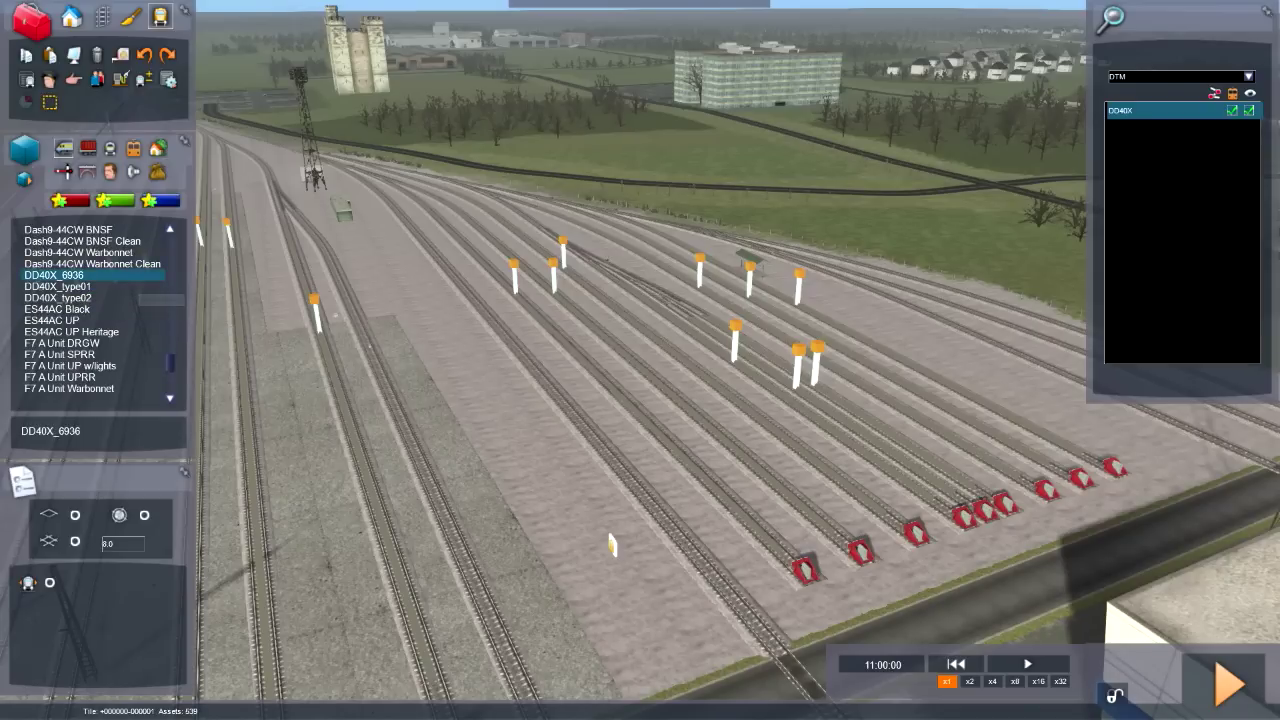
pyautogui.press('Up')
pyautogui.moveTo(560, 388)
pyautogui.mouseDown(button='right')
pyautogui.moveTo(480, 410)
pyautogui.moveTo(465, 470)
pyautogui.moveTo(545, 410)
pyautogui.mouseUp(button='right')
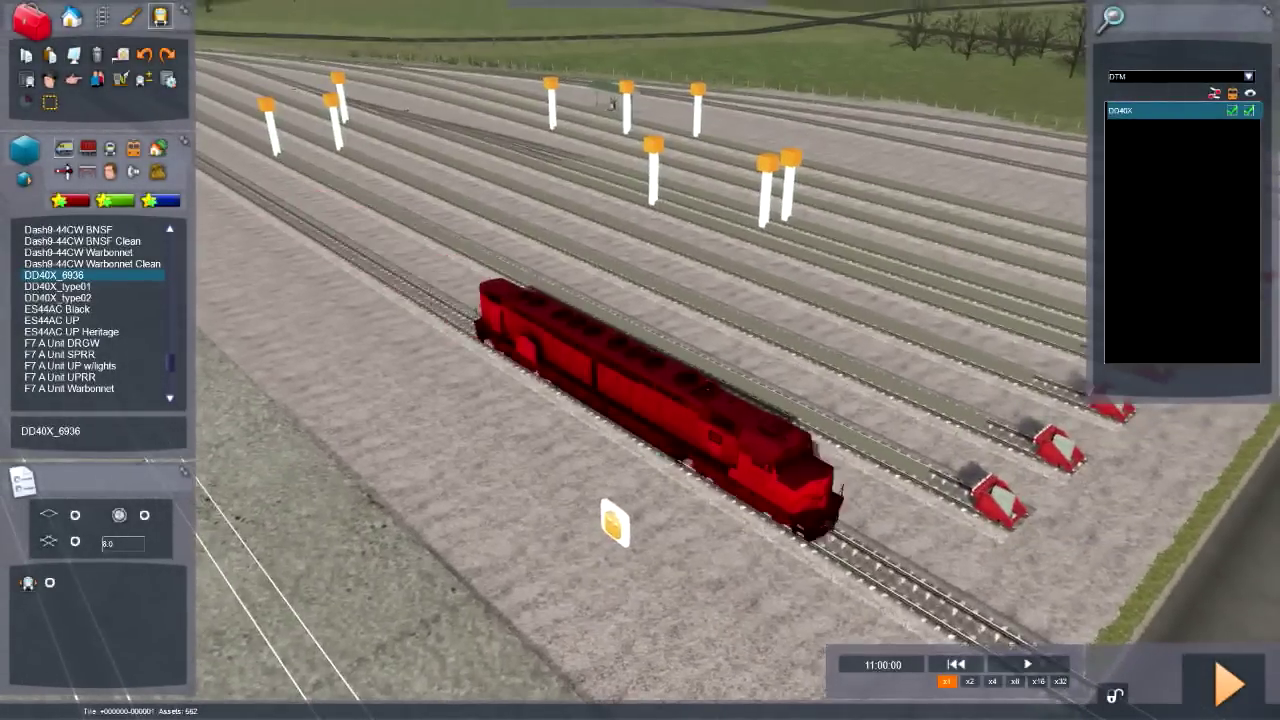
pyautogui.click(527, 350)
# - Select the placed DD40X locomotive and reverse the direction it faces
pyautogui.rightClick(420, 352)
pyautogui.moveTo(420, 352); pyautogui.dragTo(345, 305, button='right')
pyautogui.click(672, 410)
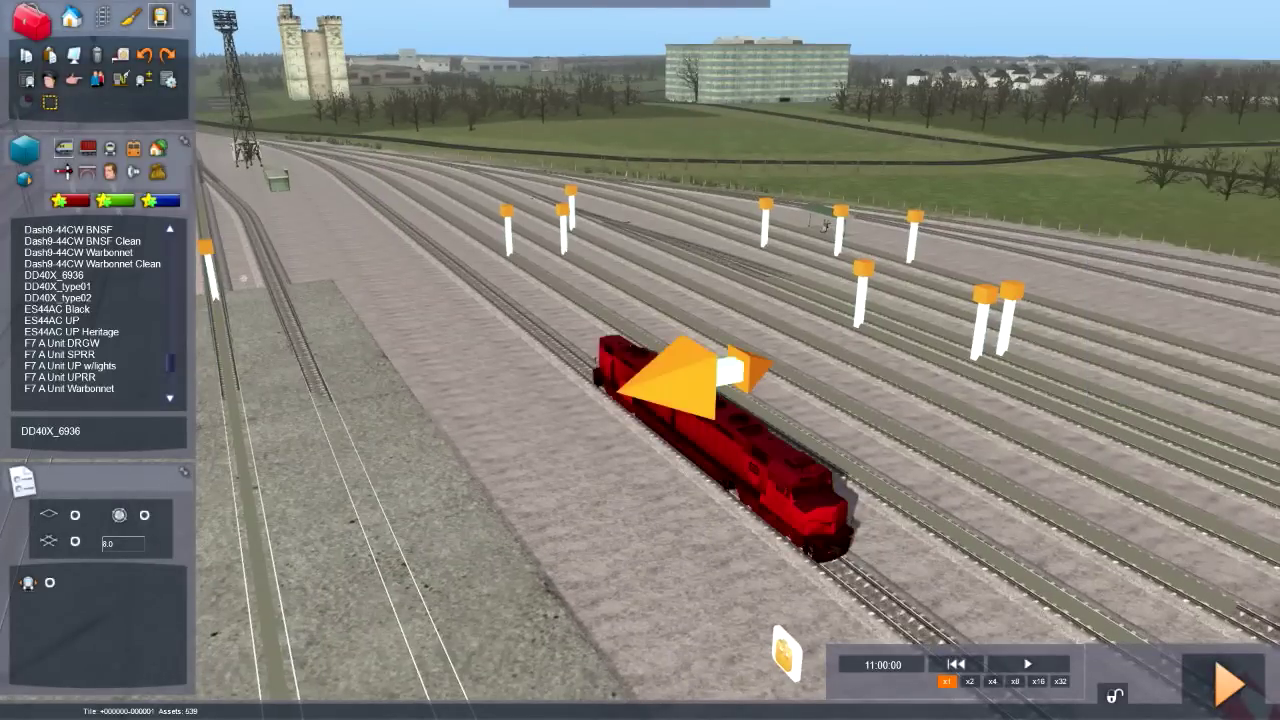
pyautogui.click(732, 368)
pyautogui.moveTo(732, 368); pyautogui.dragTo(830, 402, button='right')
pyautogui.click(722, 362)
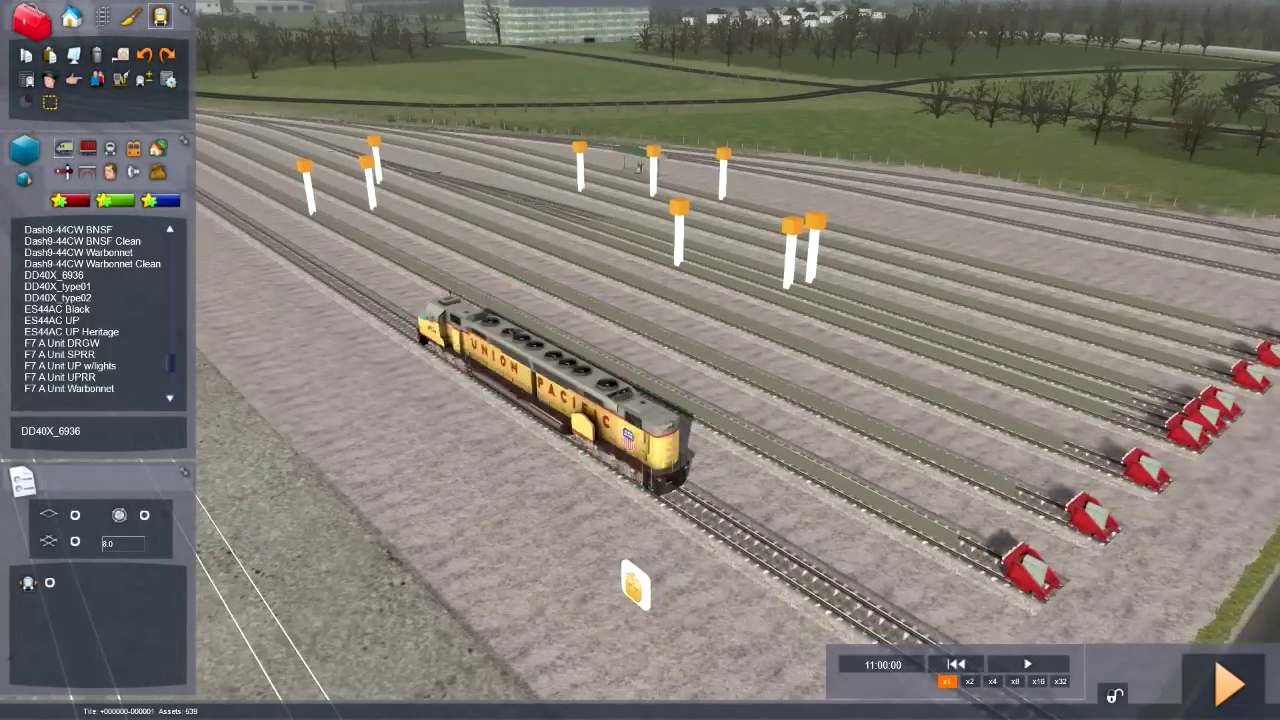
# - Select the DD40X locomotive and remove it from the yard track
pyautogui.moveTo(700, 370); pyautogui.dragTo(640, 362, button='right')
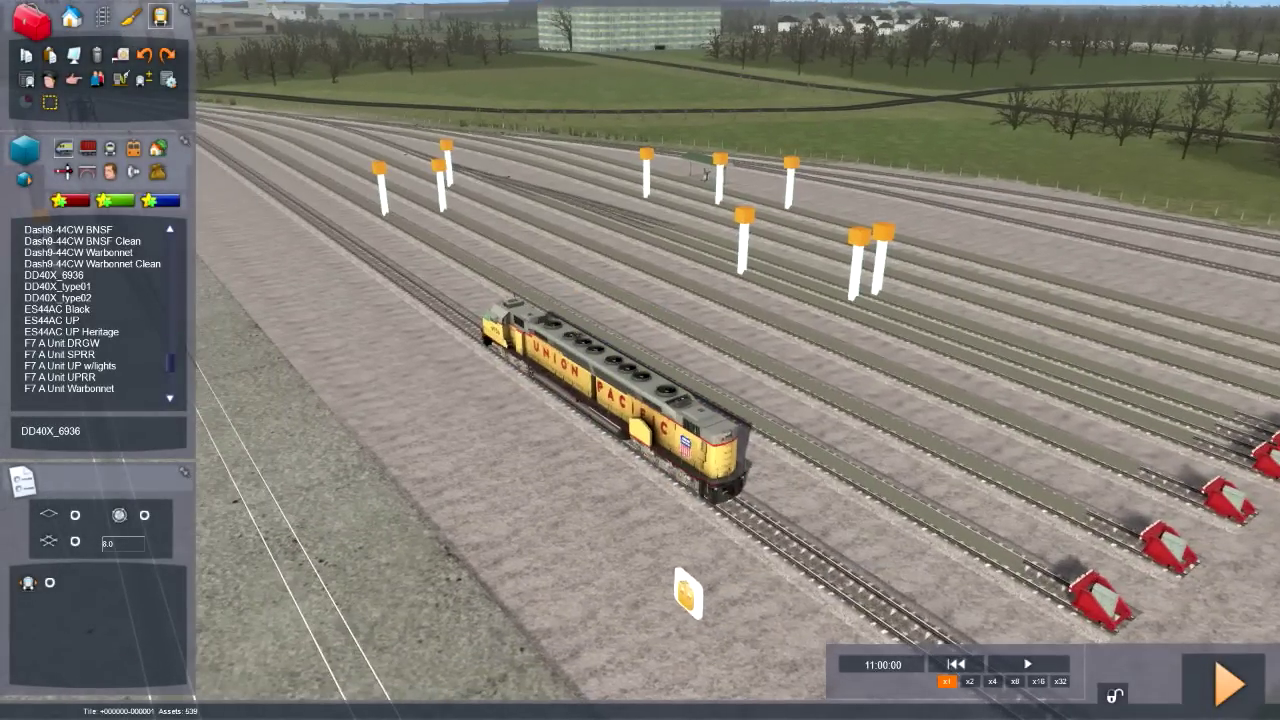
pyautogui.moveTo(700, 430); pyautogui.dragTo(635, 424, button='right')
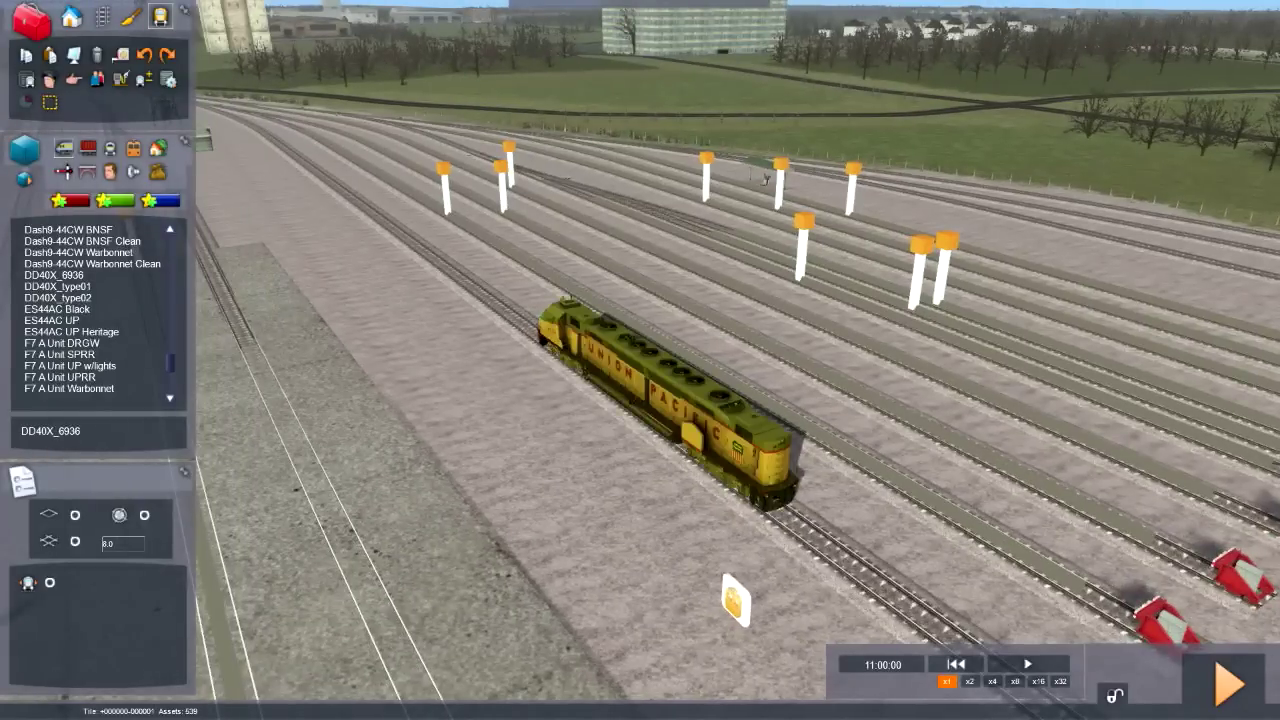
pyautogui.press('Left')
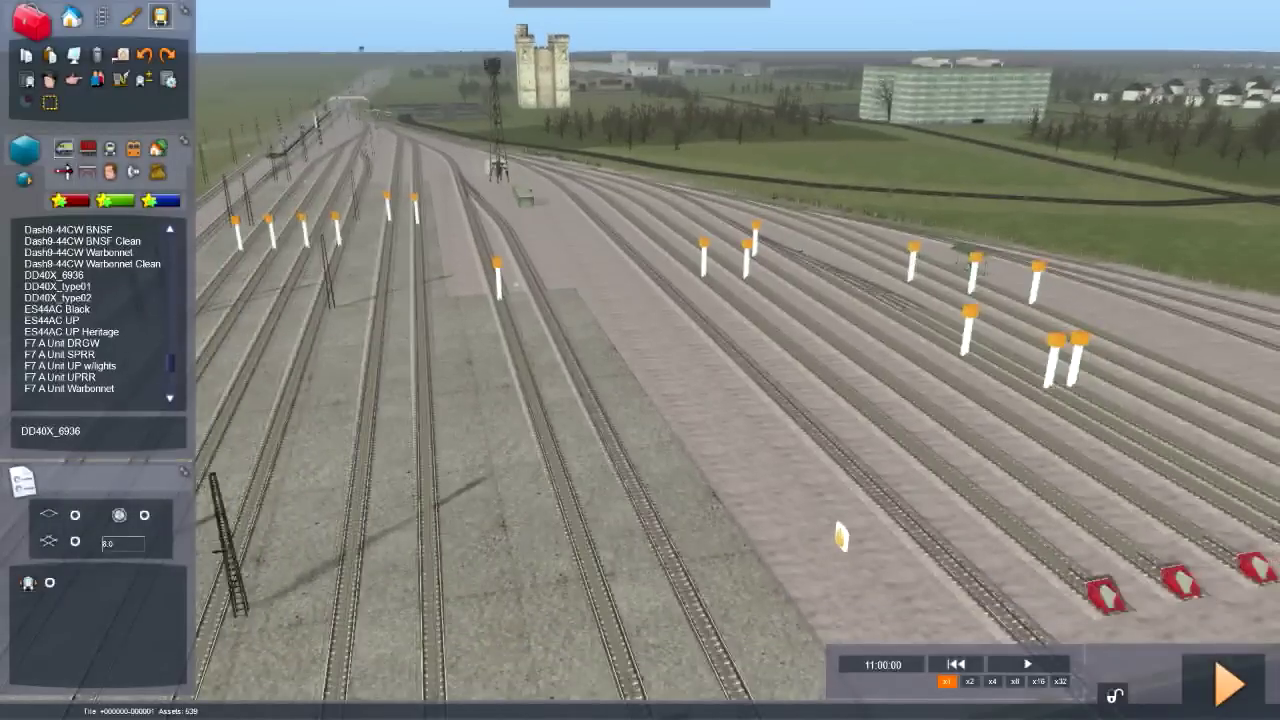
# - Place a BNSF Dash9-44CW locomotive on a yard track and inspect it up close
pyautogui.moveTo(635, 424); pyautogui.dragTo(740, 420, button='right')
pyautogui.scroll(-3, 110, 309)
pyautogui.scroll(4, 100, 300)
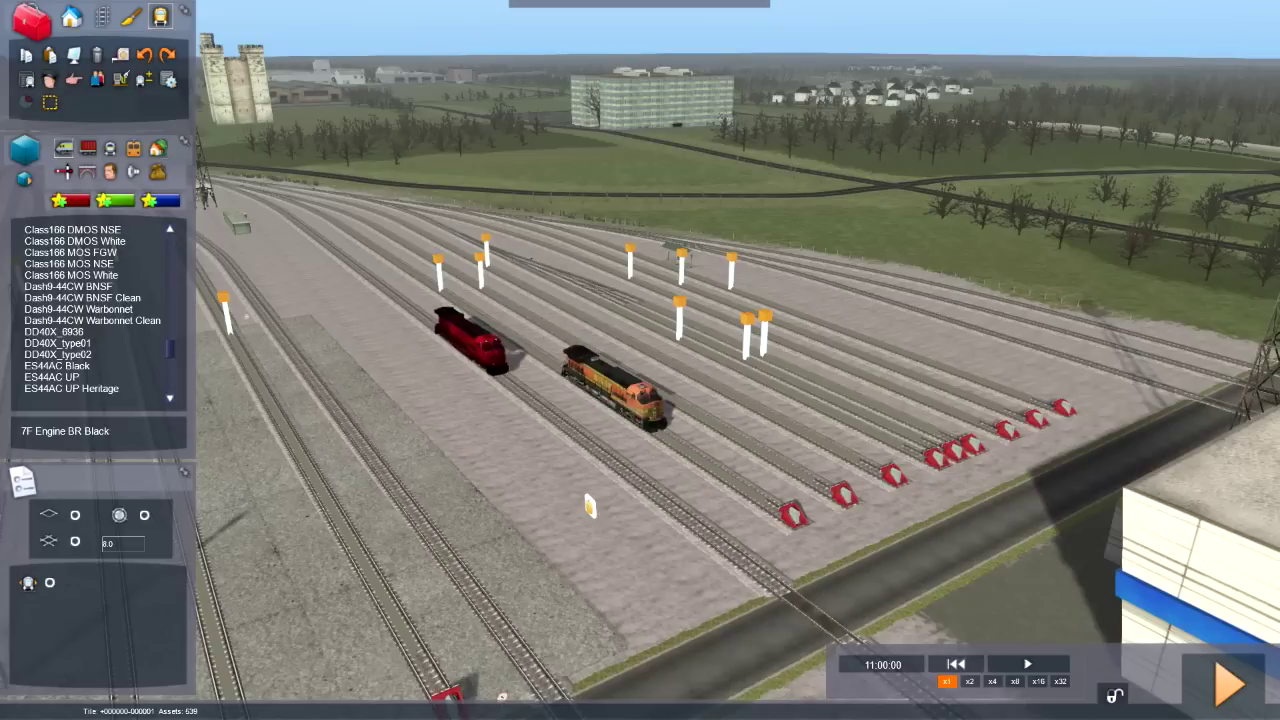
pyautogui.moveTo(640, 400); pyautogui.dragTo(690, 405, button='right')
pyautogui.press('Up')
pyautogui.scroll(-8, 640, 400)
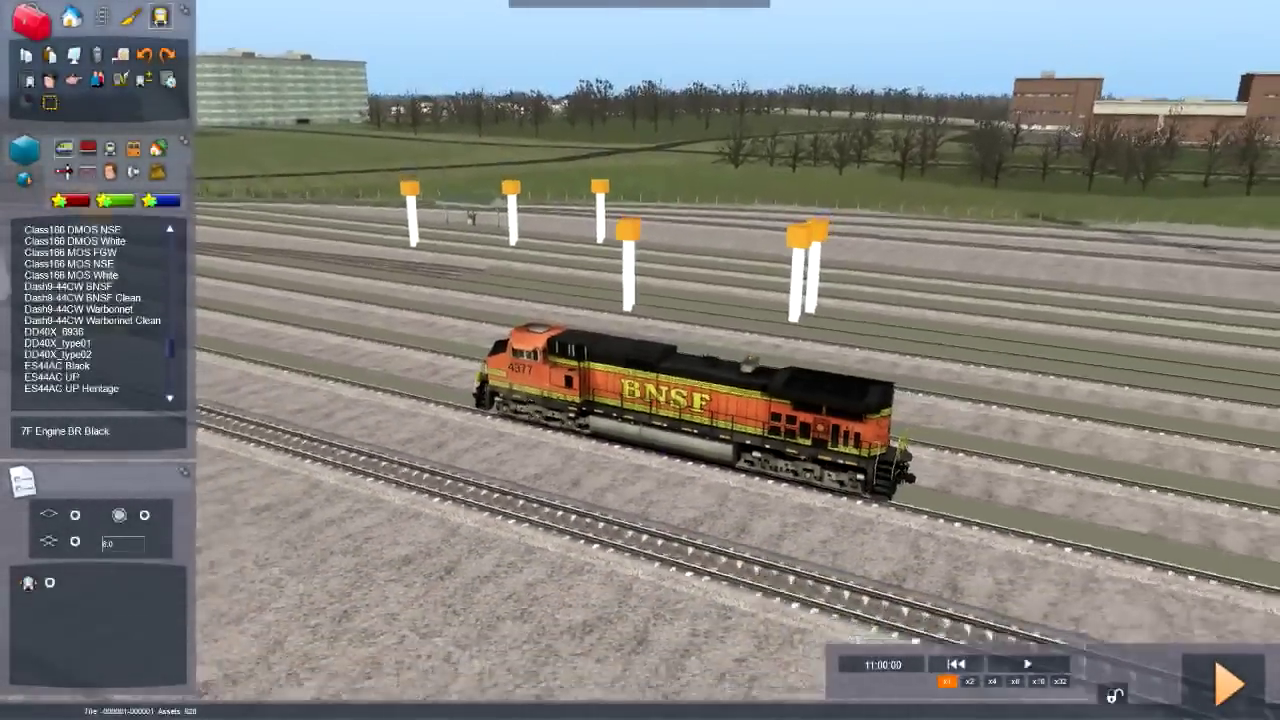
# - Assign a driver to the BNSF Dash9-44CW locomotive on the yard track
pyautogui.moveTo(640, 400); pyautogui.dragTo(670, 390, button='right')
pyautogui.scroll(8, 640, 400)
pyautogui.press('Down')
pyautogui.press('Left')
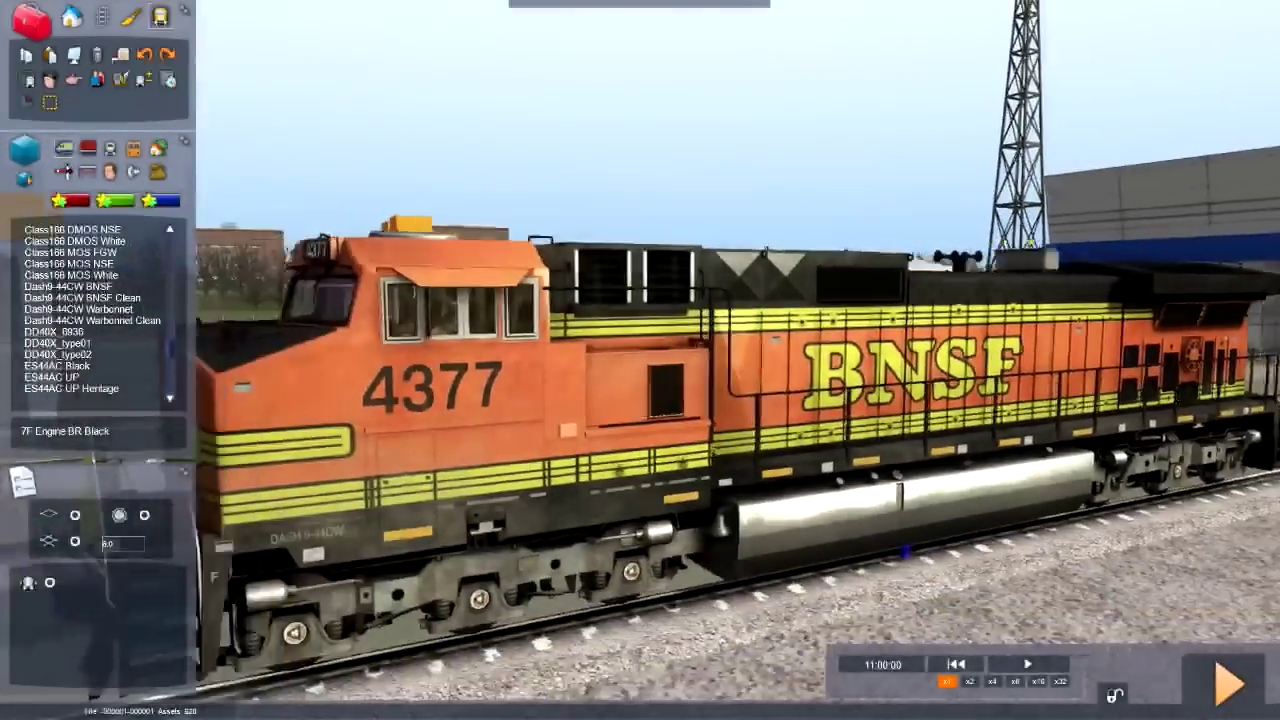
pyautogui.press('Right')
pyautogui.moveTo(640, 400); pyautogui.dragTo(595, 442, button='right')
pyautogui.press('Down')
pyautogui.press('Up')
pyautogui.press('Down')
pyautogui.press('Up')
pyautogui.press('Down')
pyautogui.press('Right')
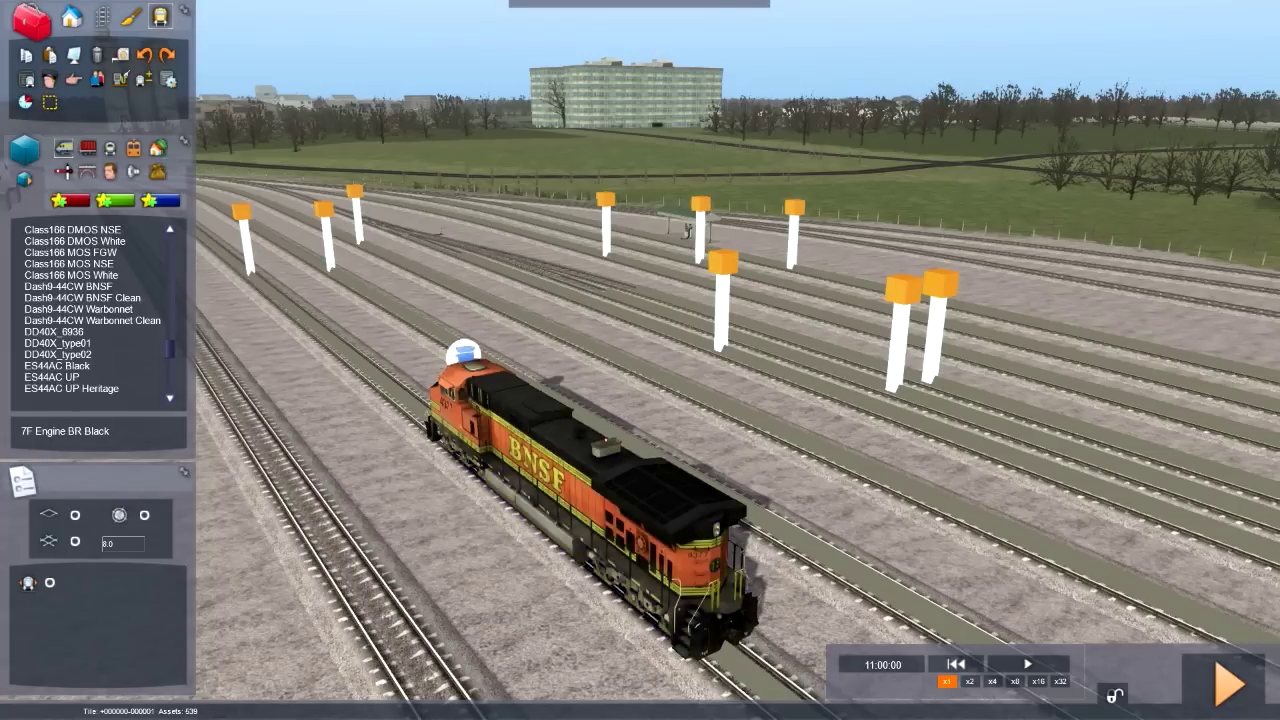
# - Examine the driver marker and the BNSF locomotive from the front, side and rear
pyautogui.press('Left')
pyautogui.press('Left')
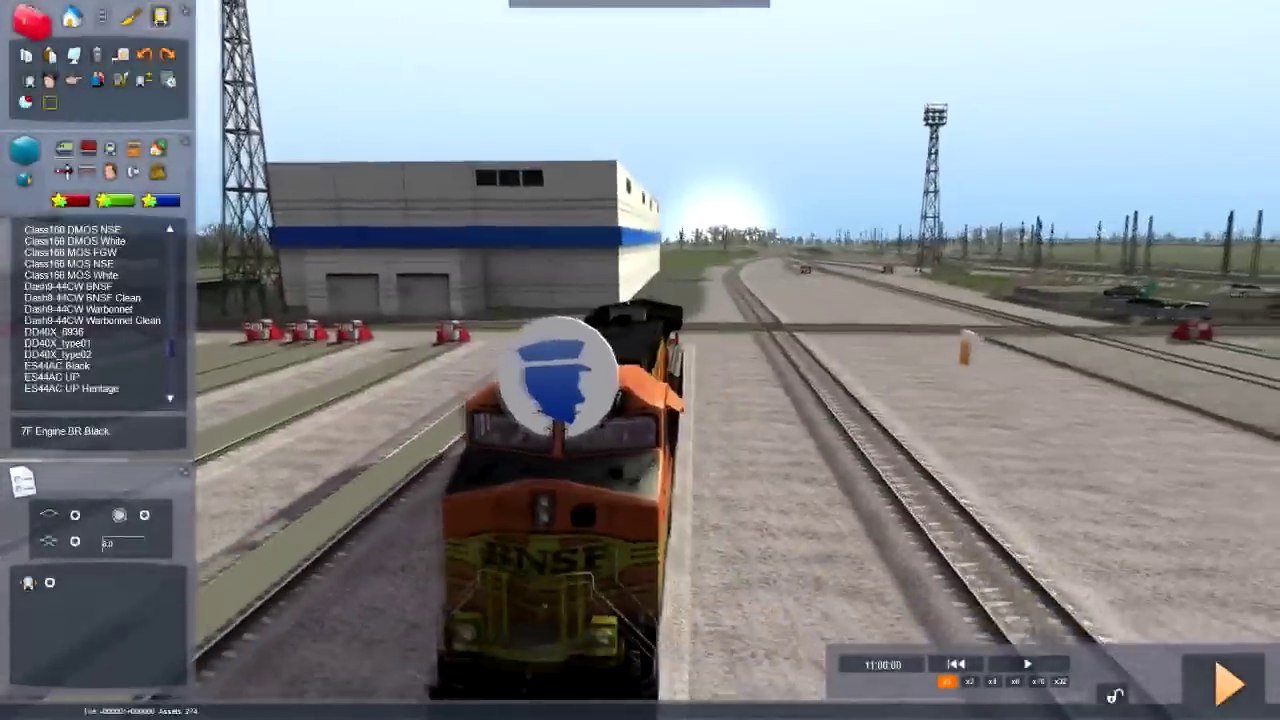
pyautogui.press('Down')
pyautogui.press('Right')
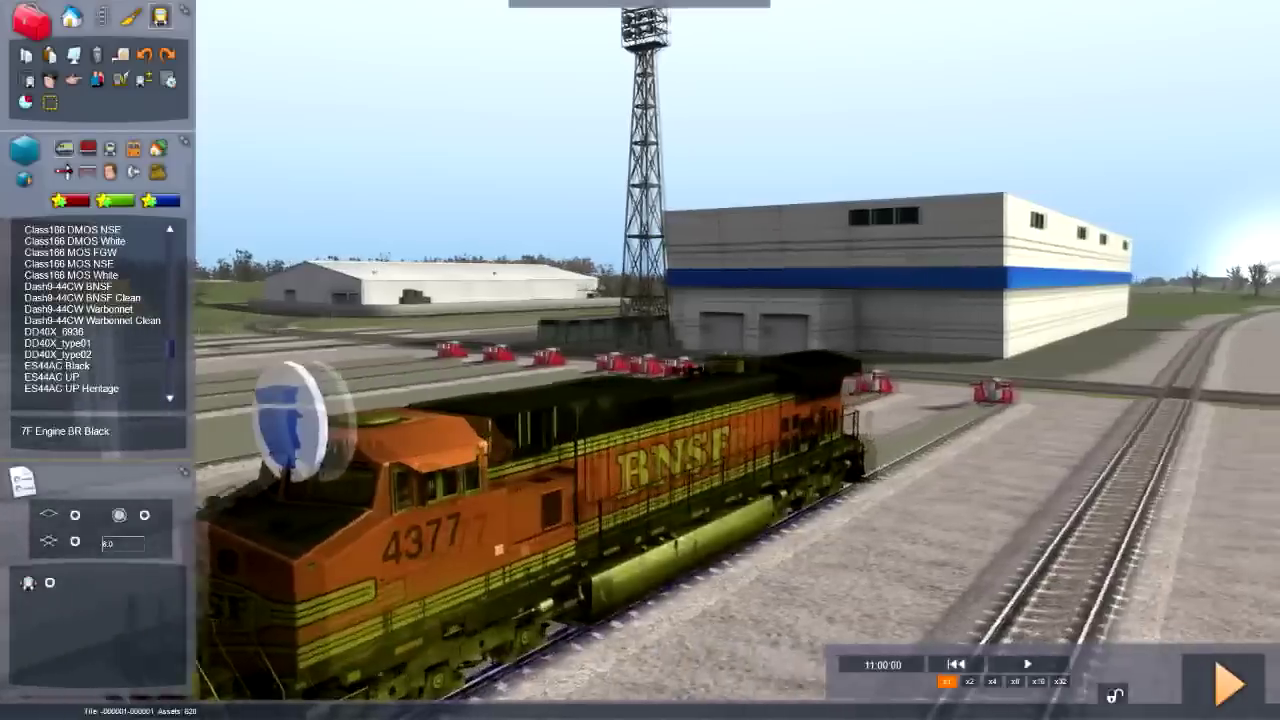
pyautogui.press('Up')
pyautogui.press('Right')
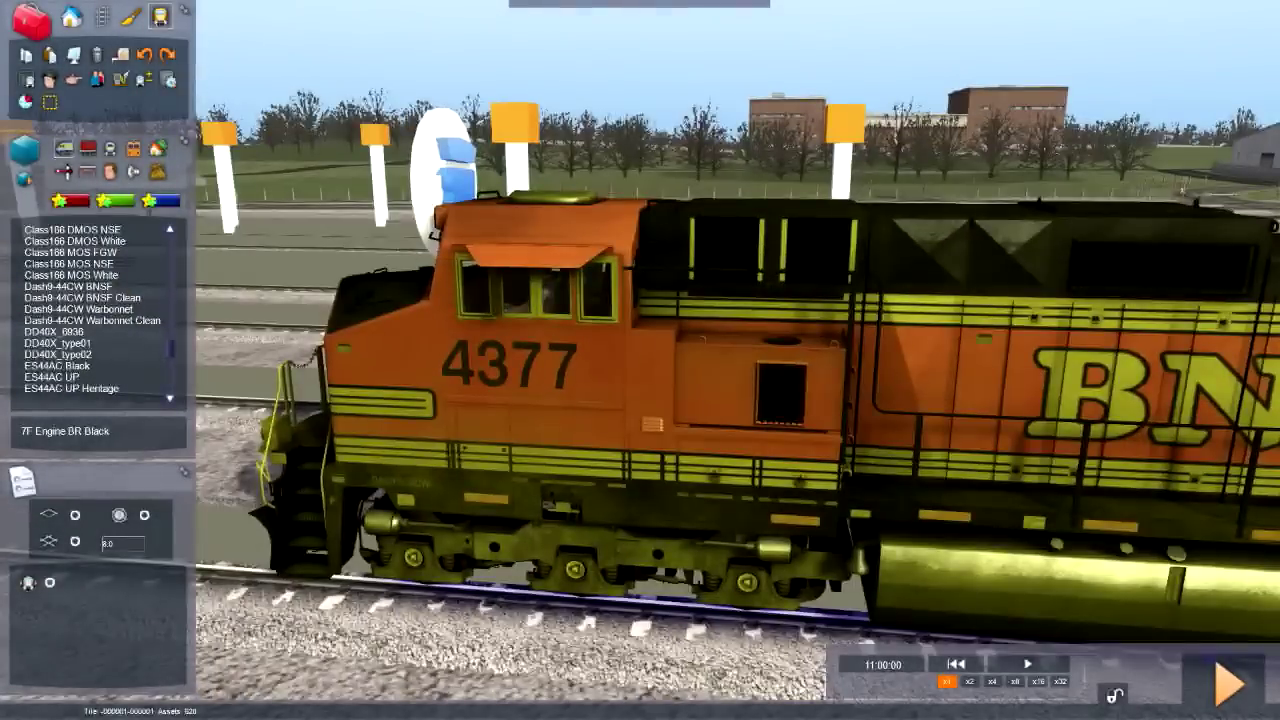
pyautogui.press('Down')
pyautogui.press('Right')
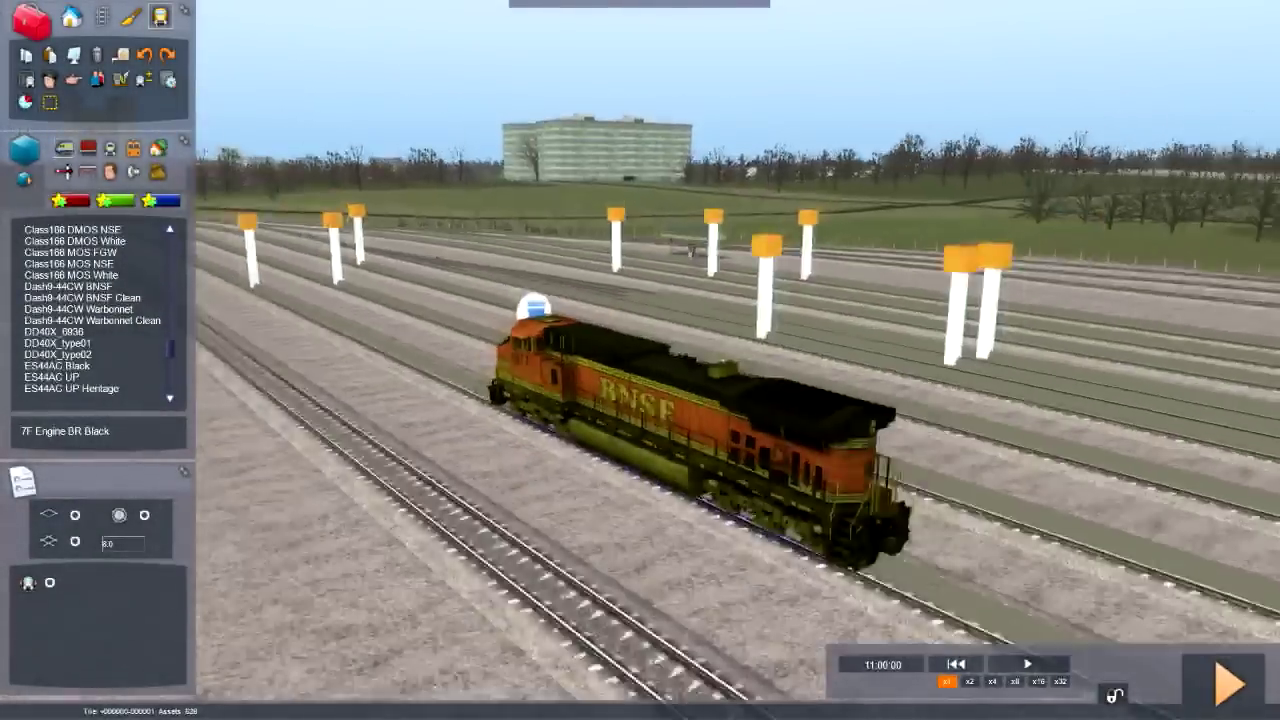
pyautogui.press('Down')
pyautogui.press('Right')
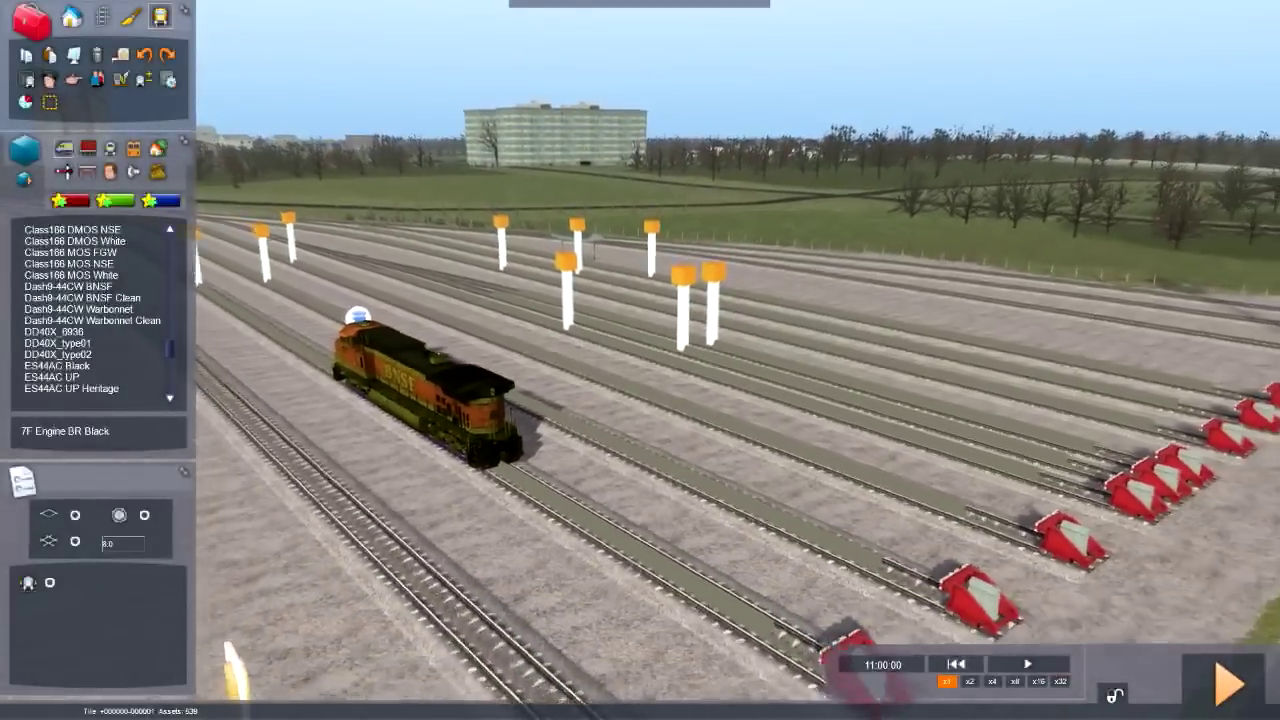
# - Find a covered hopper among the rolling stock wagons and place a string of them on the track beside the BNSF locomotive
pyautogui.press('Left')
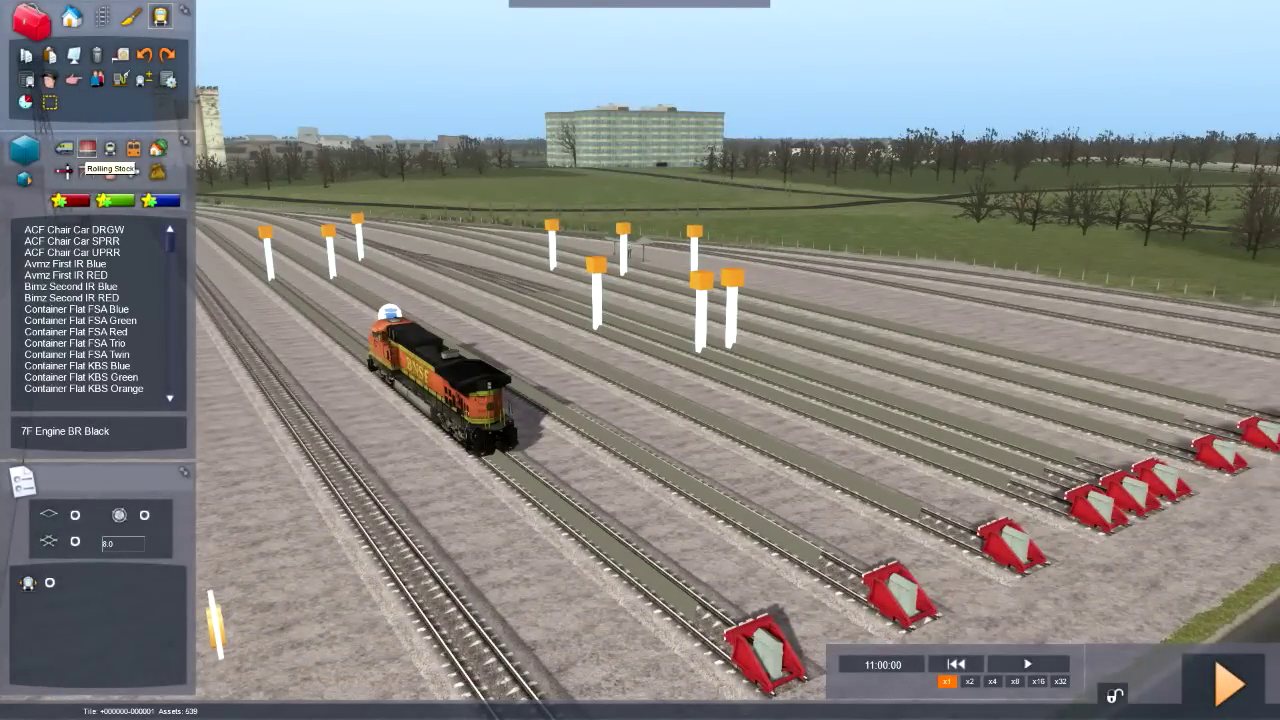
pyautogui.press('Left')
pyautogui.press('Right')
pyautogui.scroll(-3, 98, 310)
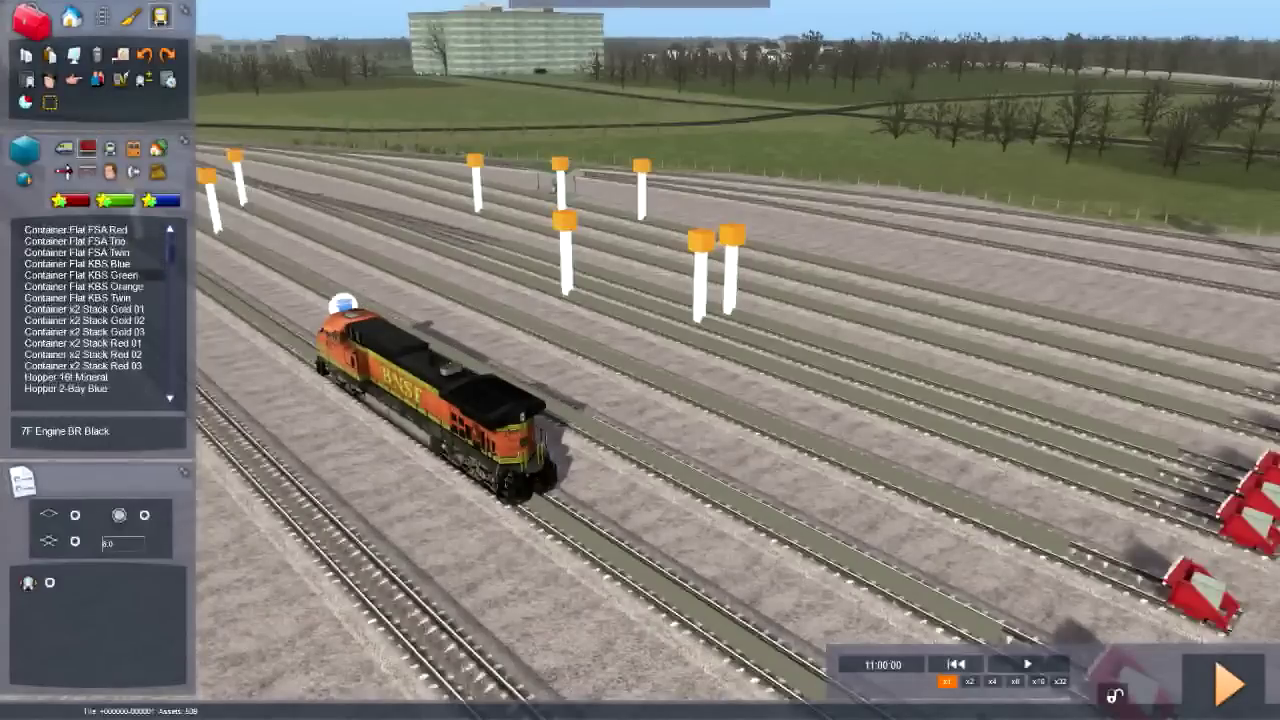
pyautogui.moveTo(275, 320); pyautogui.dragTo(235, 284)
pyautogui.scroll(-5, 92, 321)
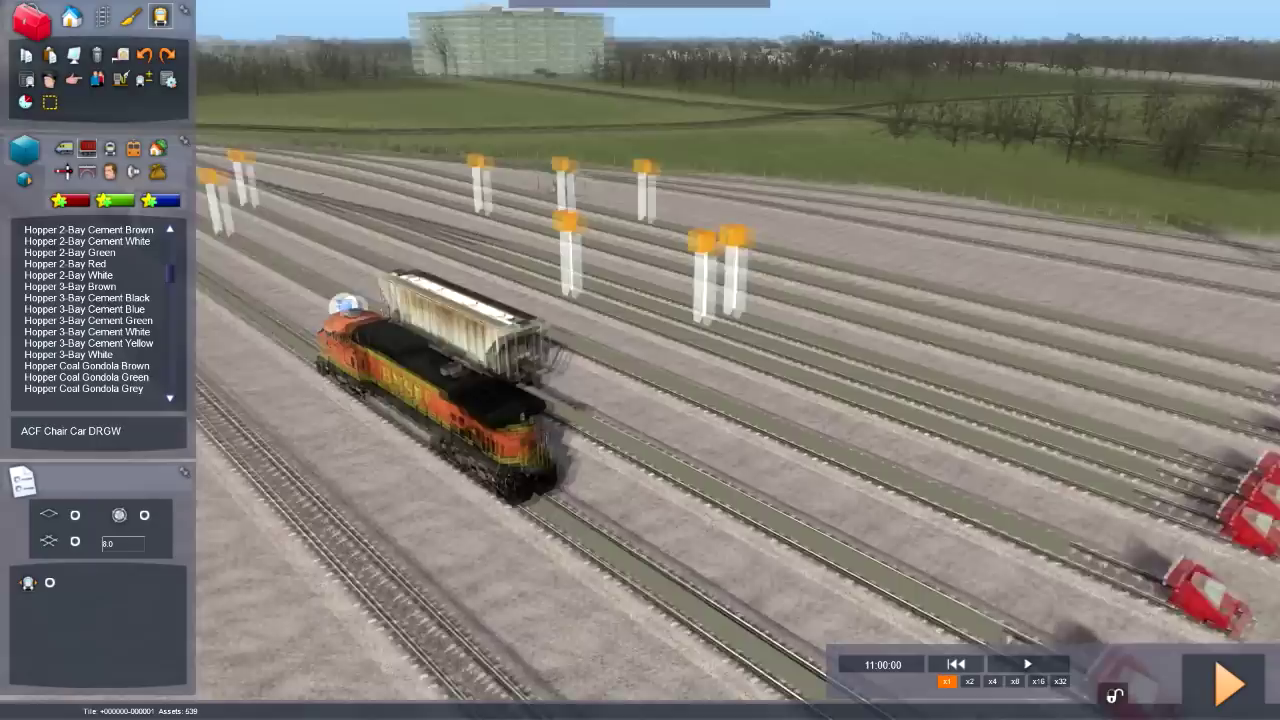
pyautogui.moveTo(460, 325); pyautogui.dragTo(471, 314, button='right')
pyautogui.click(790, 408)
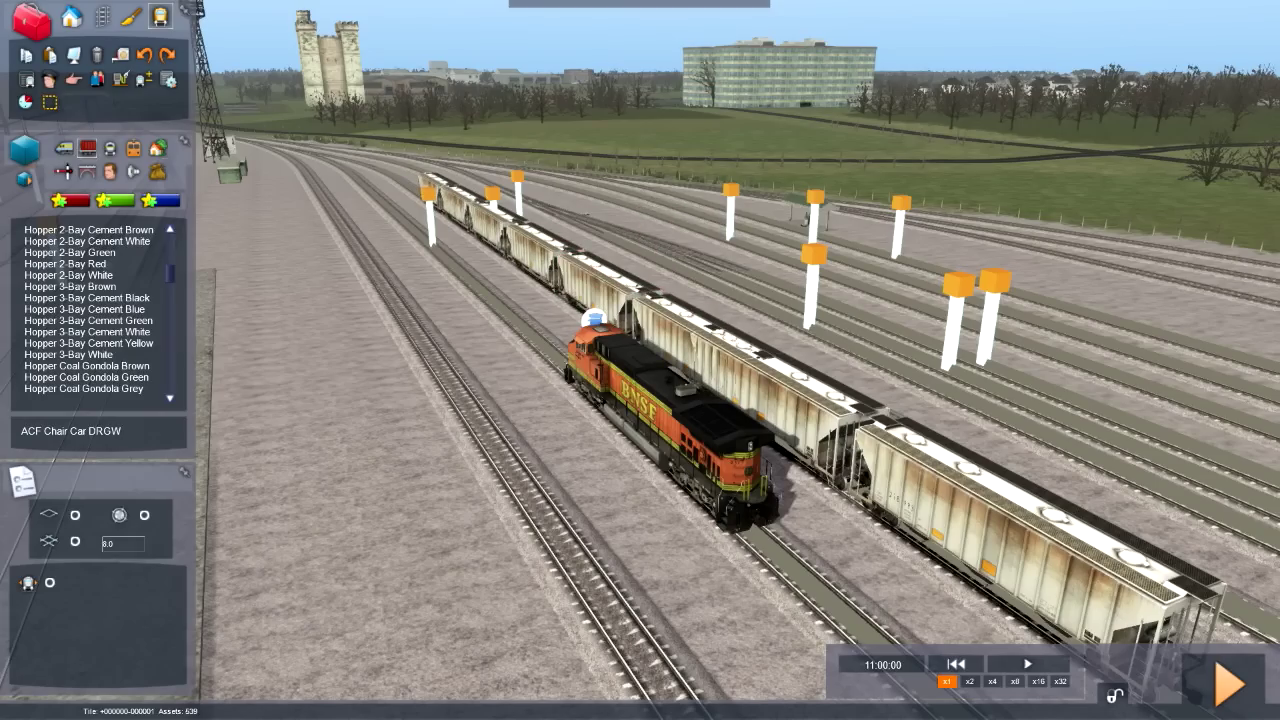
# - Examine the hopper wagons beside the BNSF locomotive and how neighbouring wagons line up along the track
pyautogui.moveTo(690, 335); pyautogui.dragTo(450, 300, button='right')
pyautogui.press('Down')
pyautogui.moveTo(640, 360); pyautogui.dragTo(760, 315, button='right')
pyautogui.press('Down')
pyautogui.moveTo(640, 360); pyautogui.dragTo(755, 360, button='right')
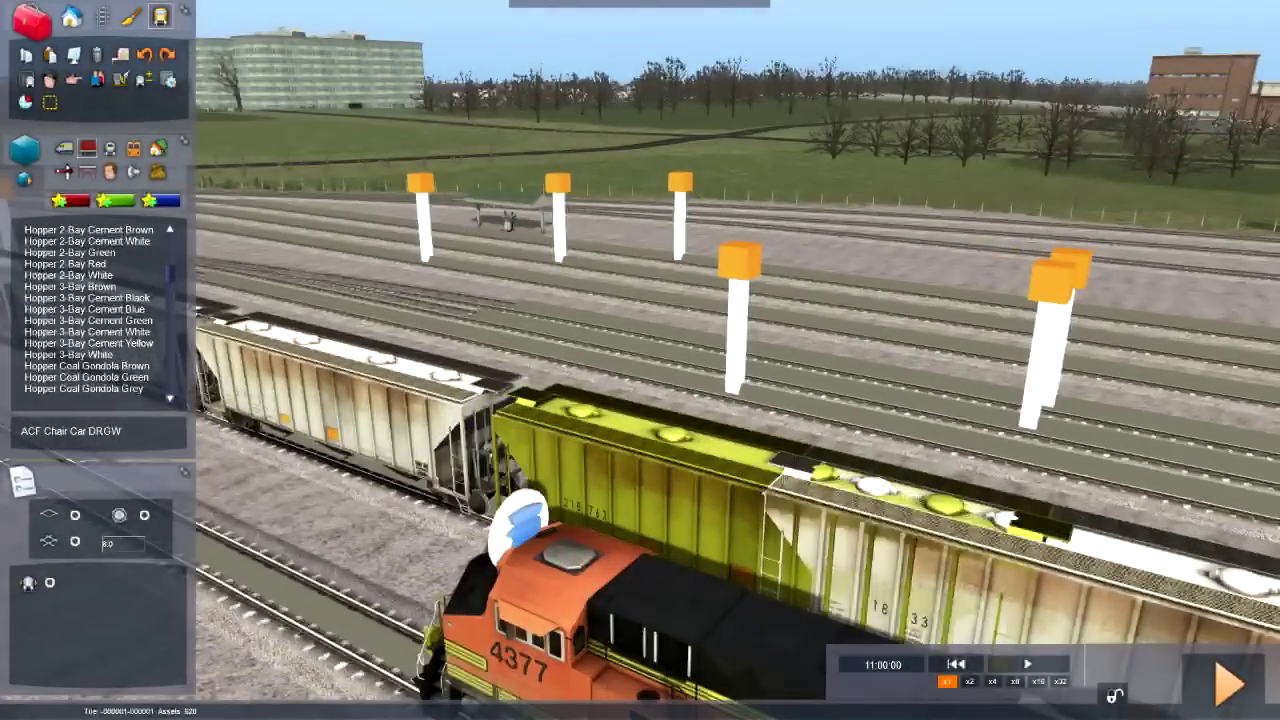
pyautogui.click(350, 400)
pyautogui.press('Down')
pyautogui.moveTo(640, 360); pyautogui.dragTo(545, 350, button='right')
pyautogui.moveTo(545, 400); pyautogui.dragTo(815, 430, button='right')
pyautogui.scroll(-2, 815, 430)
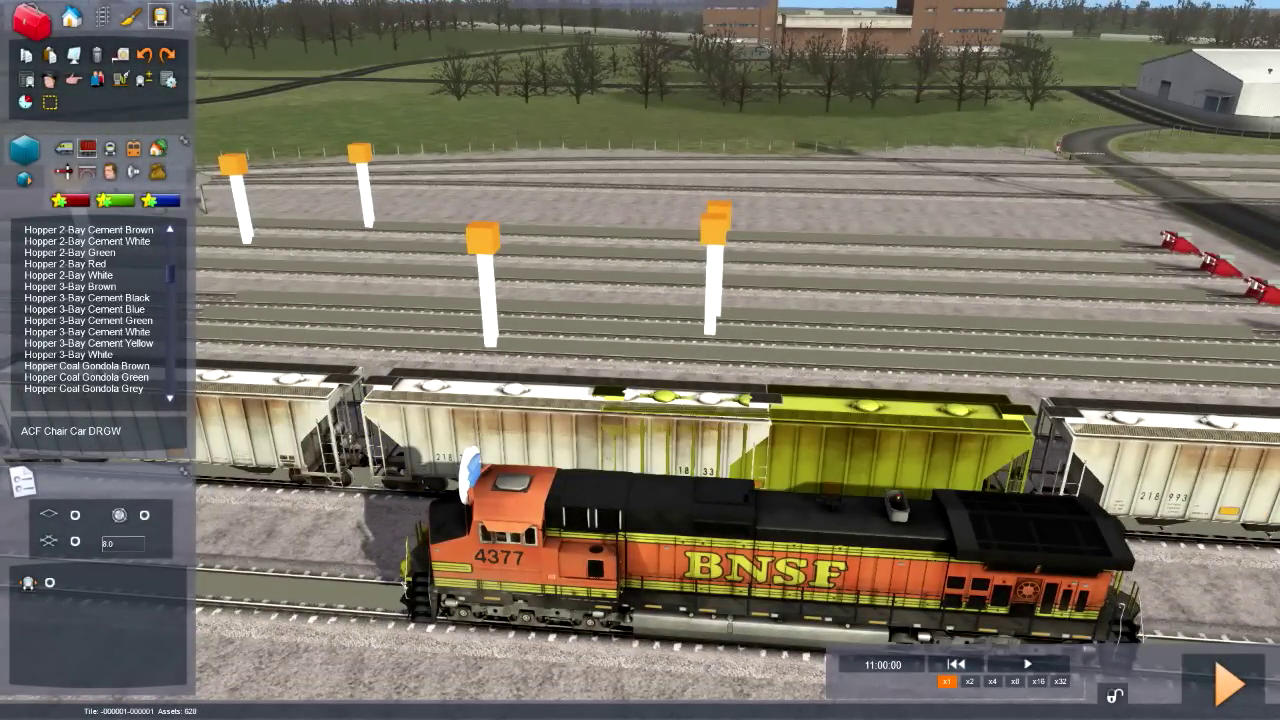
pyautogui.scroll(3, 690, 430)
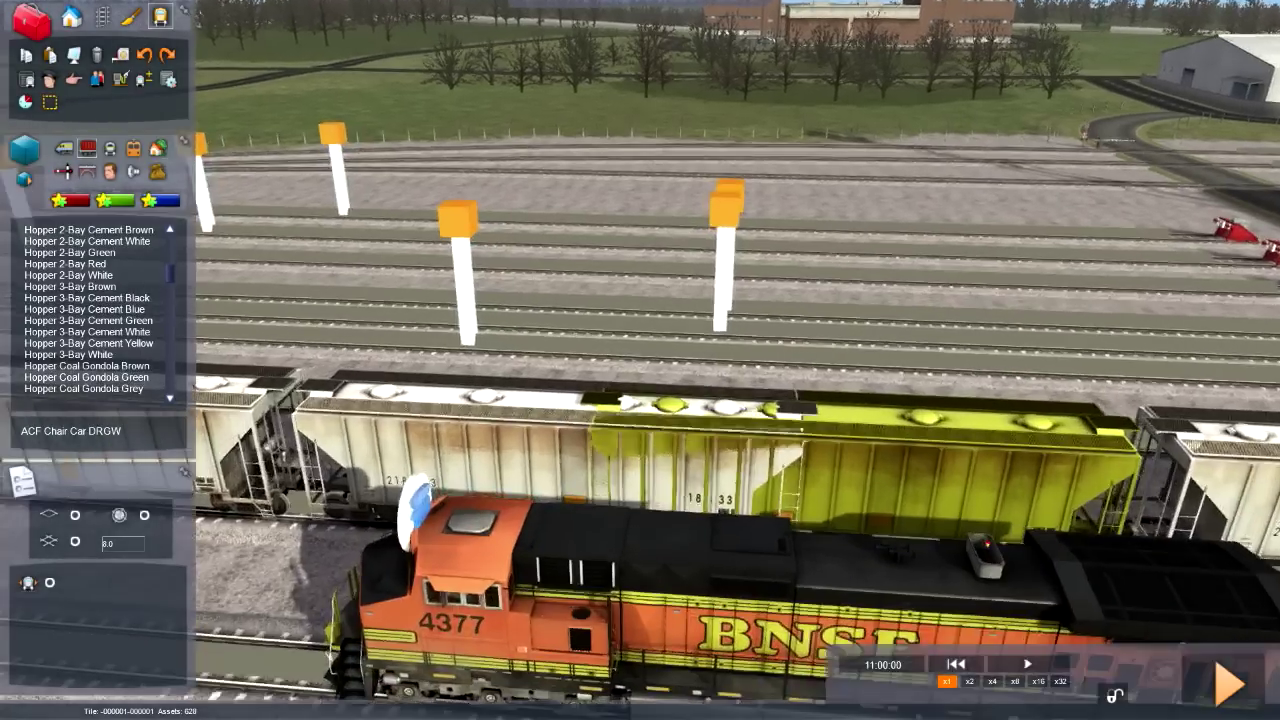
pyautogui.scroll(-2, 690, 430)
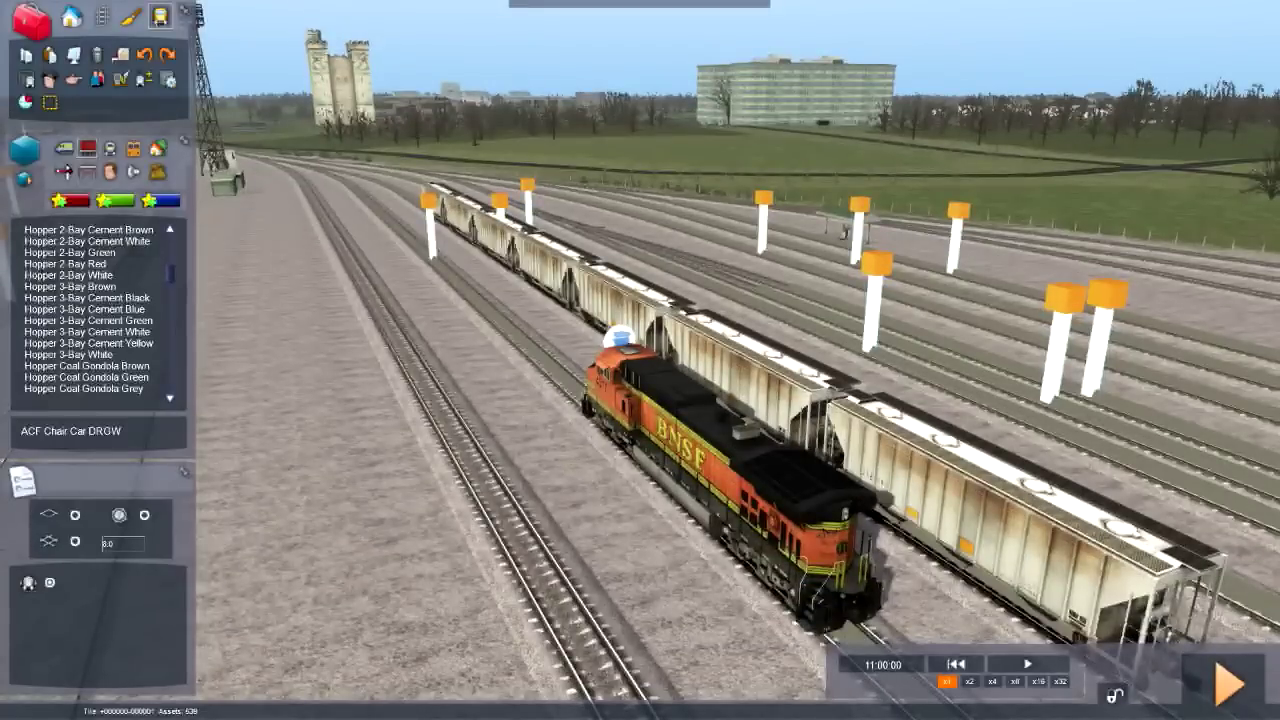
# - Browse the track infrastructure and scenario marker assets, returning to the locomotive list
pyautogui.click(113, 200)
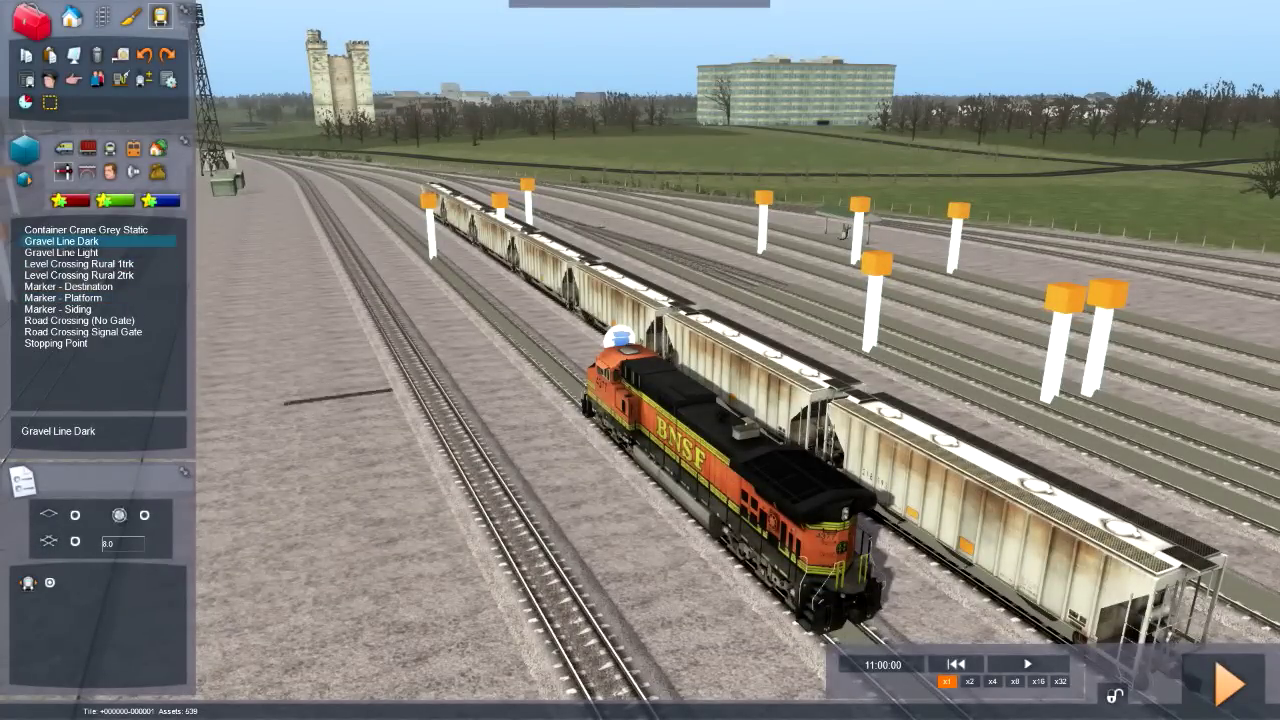
pyautogui.click(134, 149)
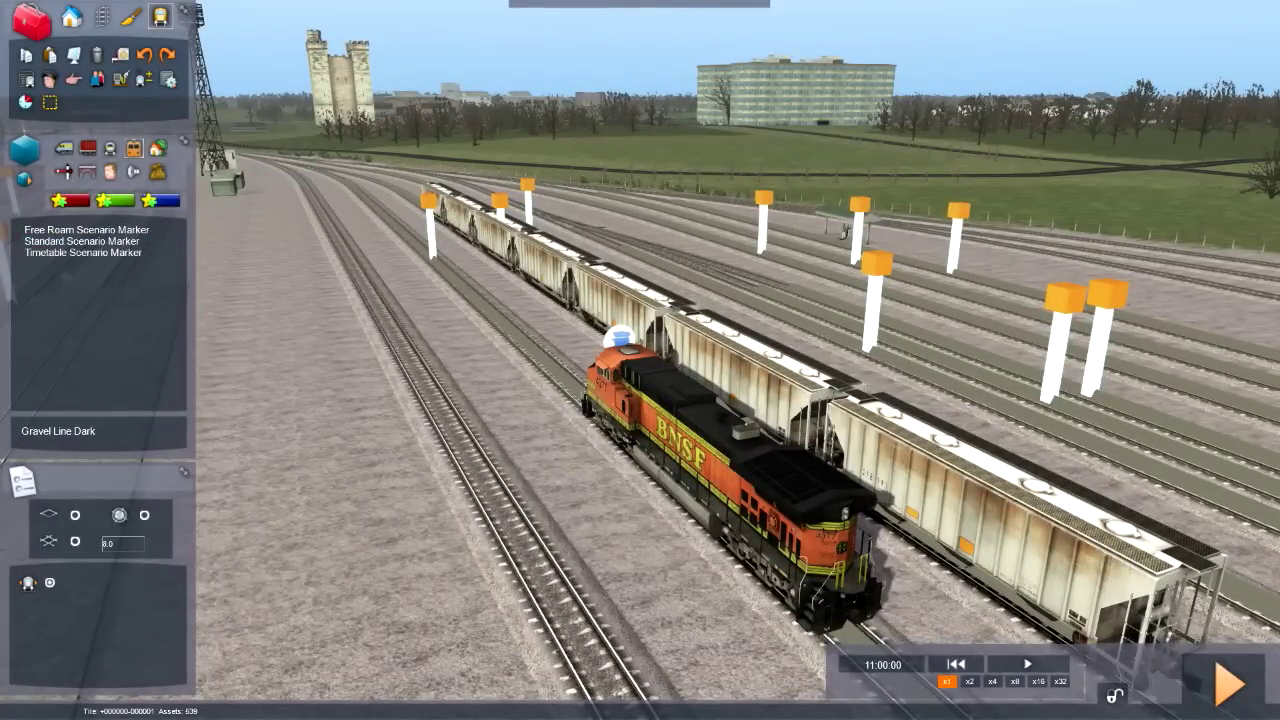
pyautogui.click(63, 148)
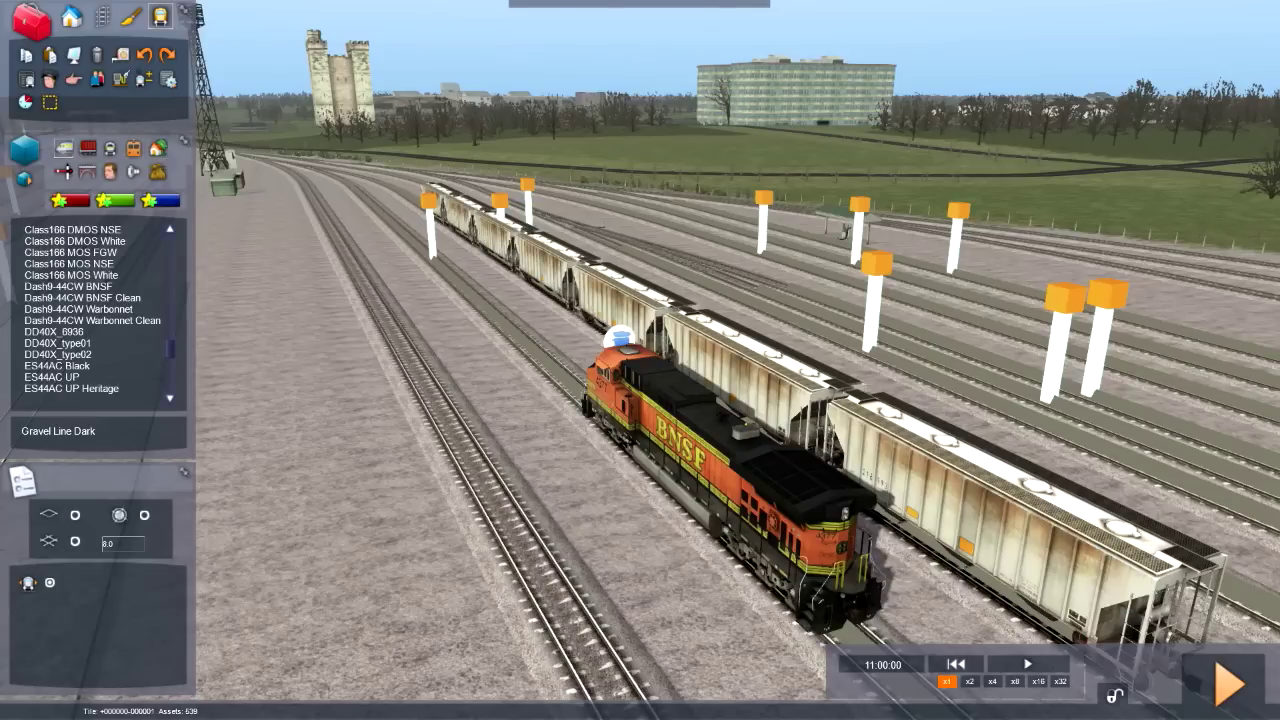
# - Save the changes to the current scenario and start playing it
pyautogui.click(1228, 684)
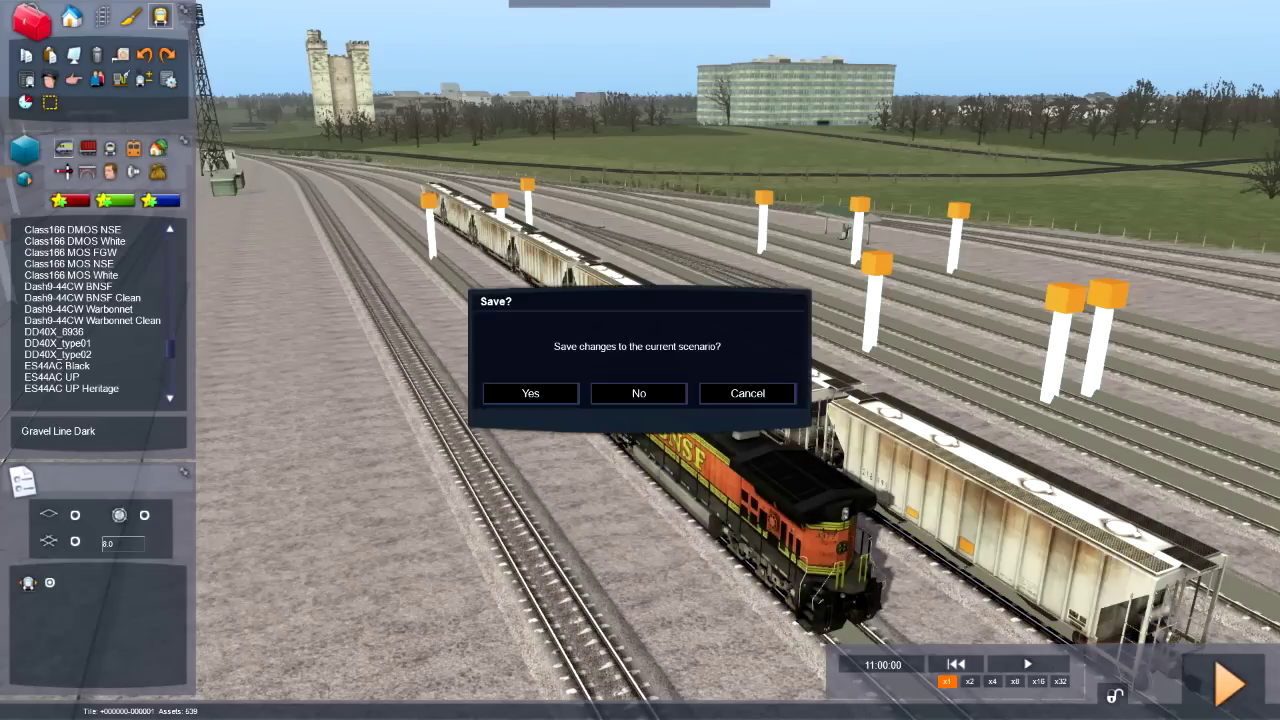
pyautogui.click(531, 394)
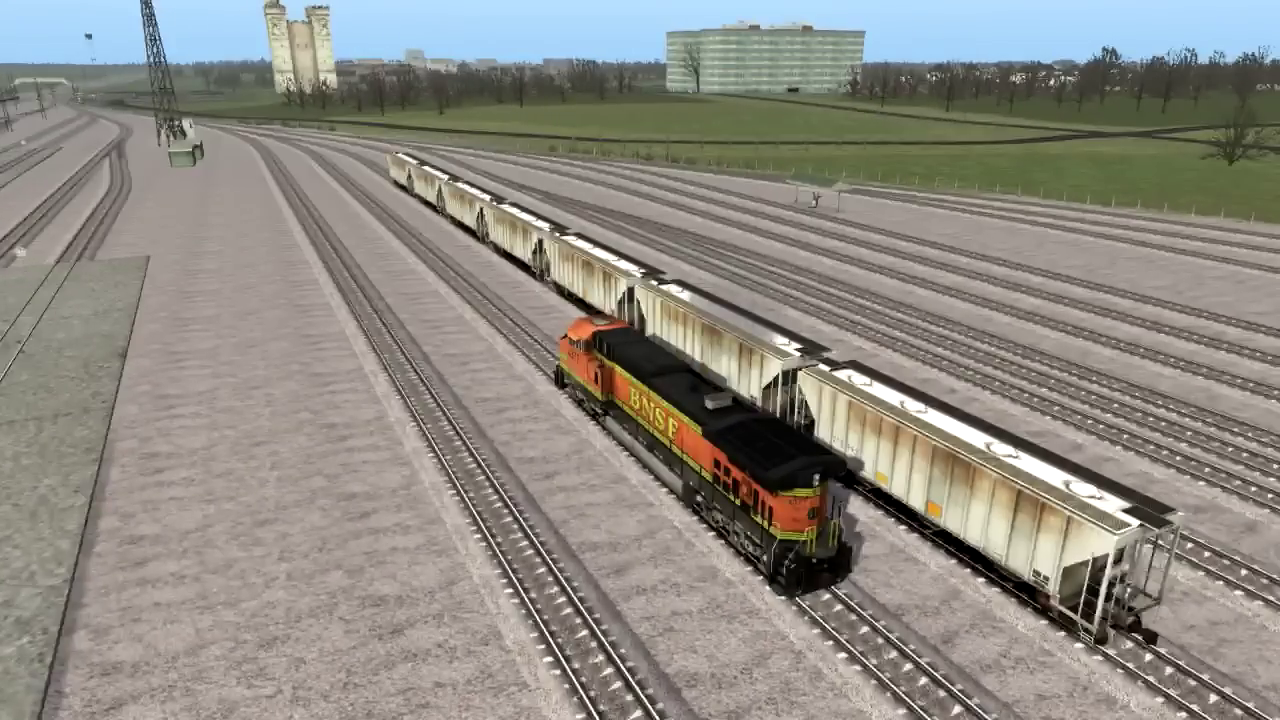
# - Prepare locomotive 4377 for driving by releasing the train brake to 0% and setting the reverser to 100%
pyautogui.press('Left')
pyautogui.scroll(-3, 640, 360)
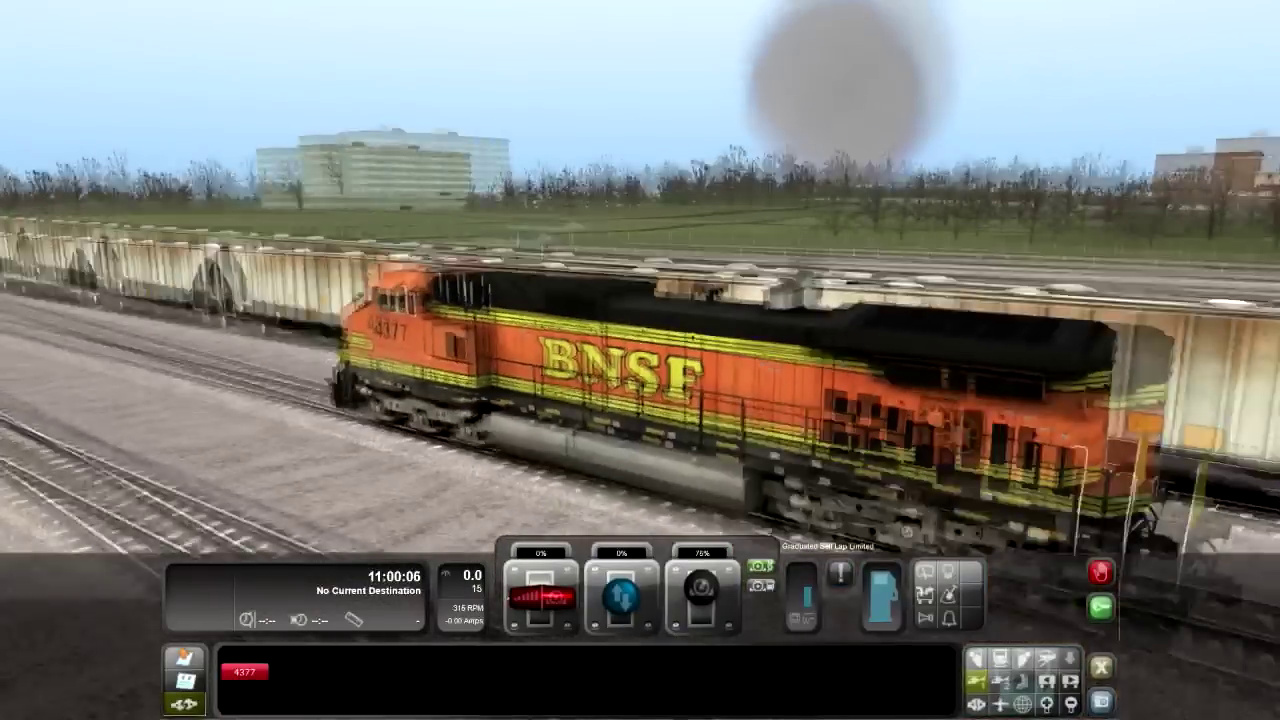
pyautogui.press(';')
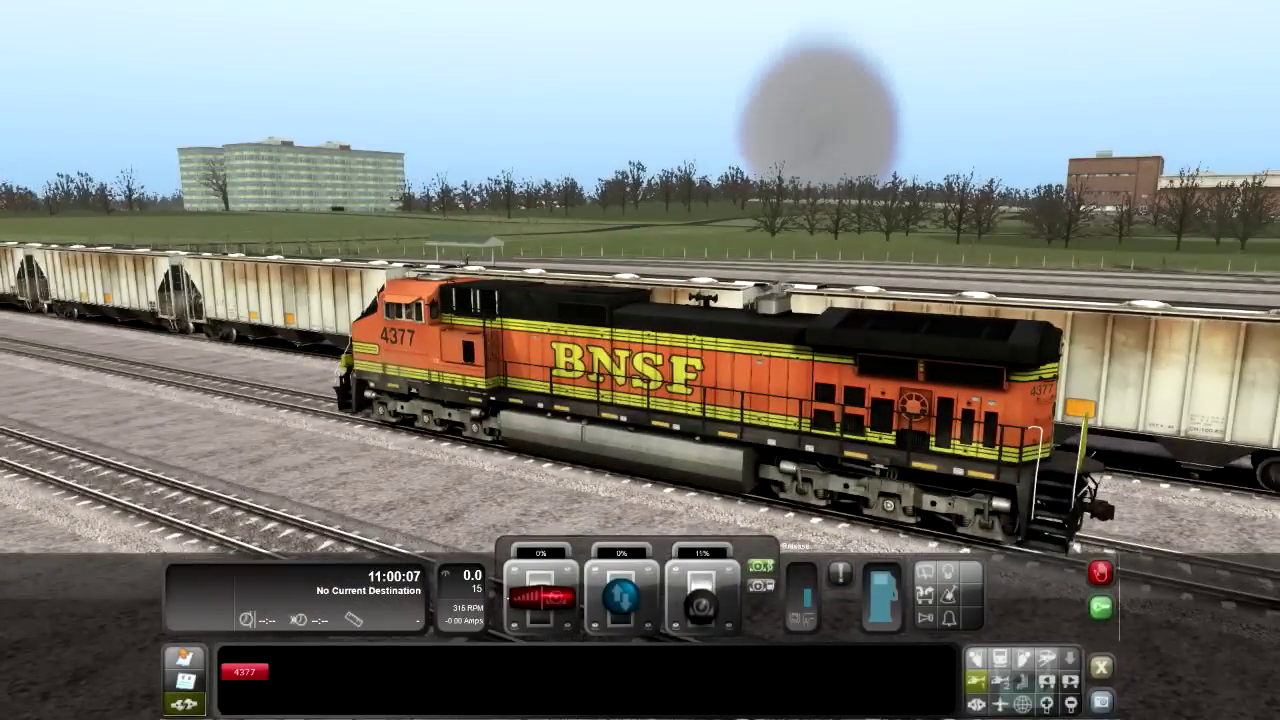
pyautogui.press(']')
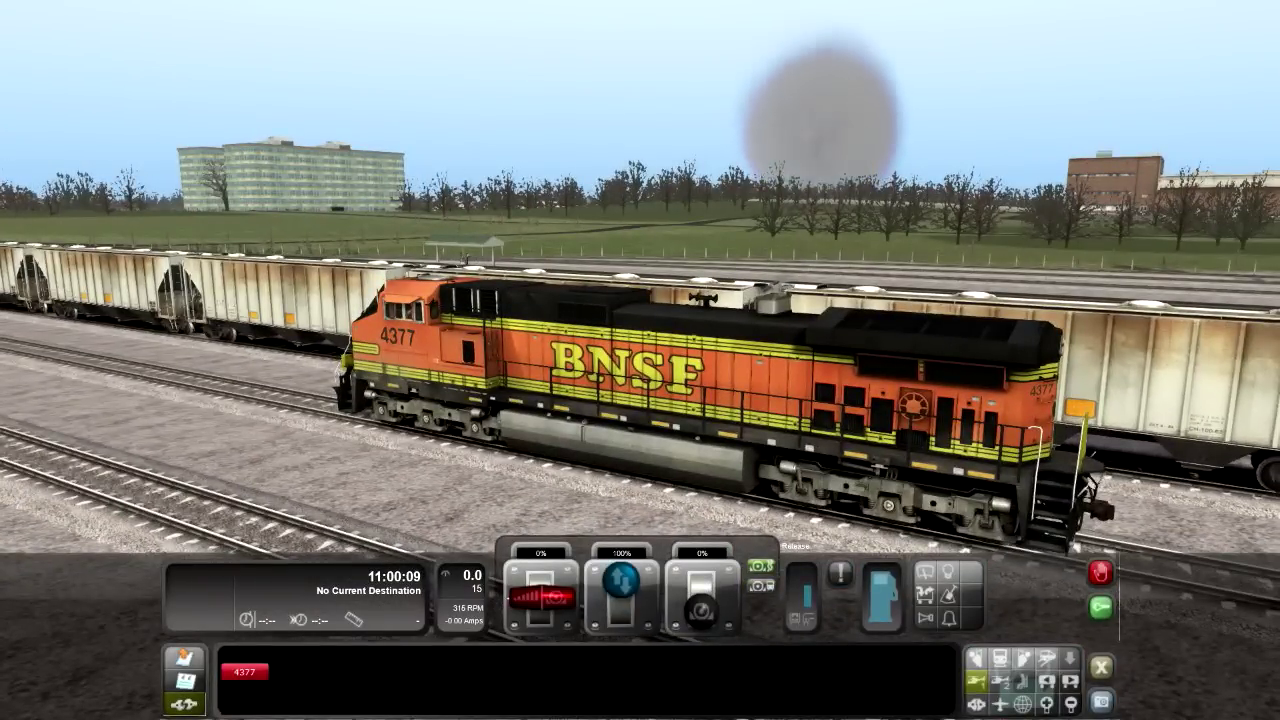